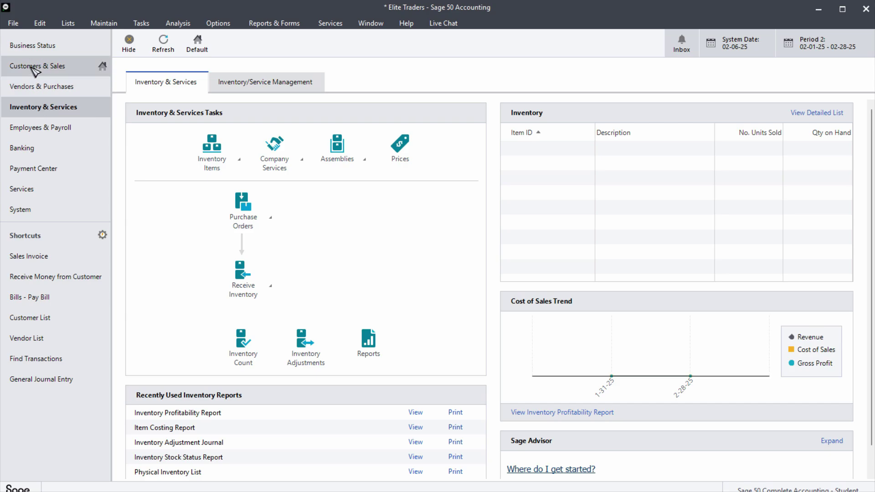
Go to Inventory & Services, dismissing the script error on the way, and open a blank new inventory item record.
click(31, 49)
click(33, 107)
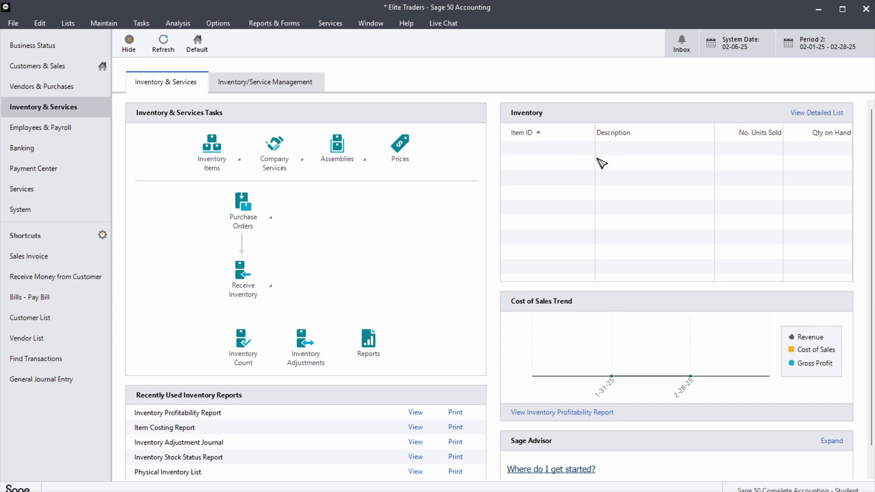
click(72, 128)
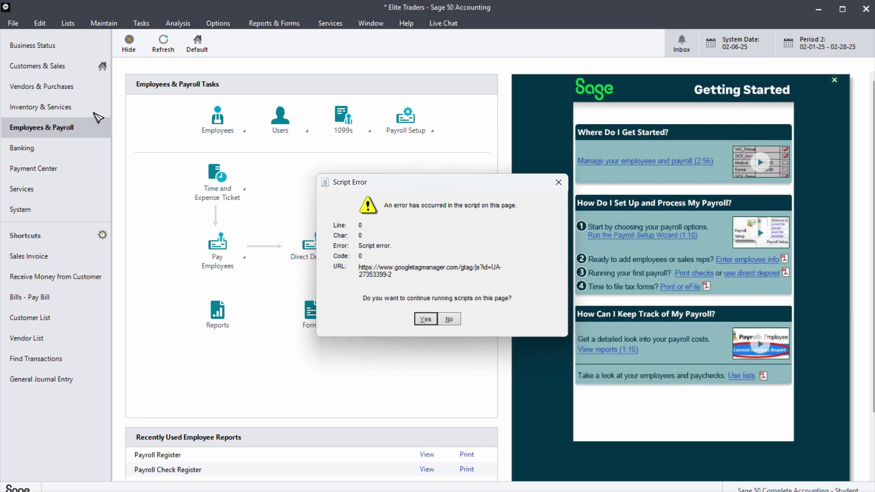
click(558, 182)
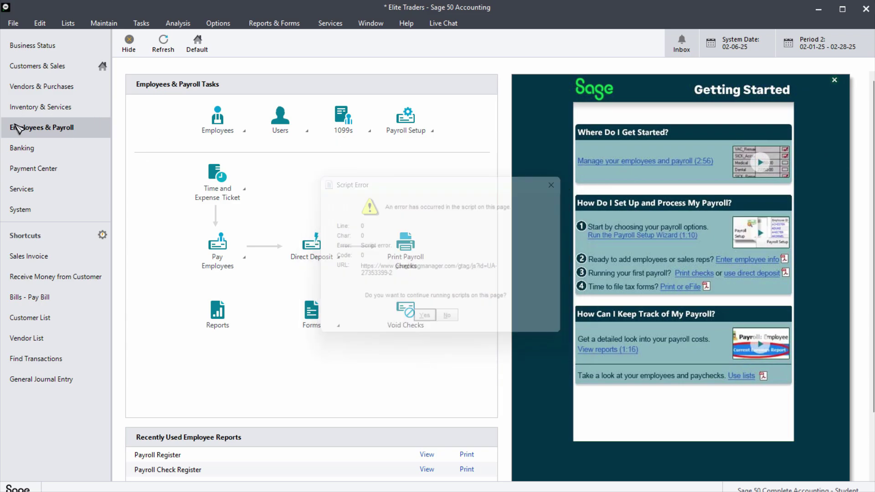
click(43, 107)
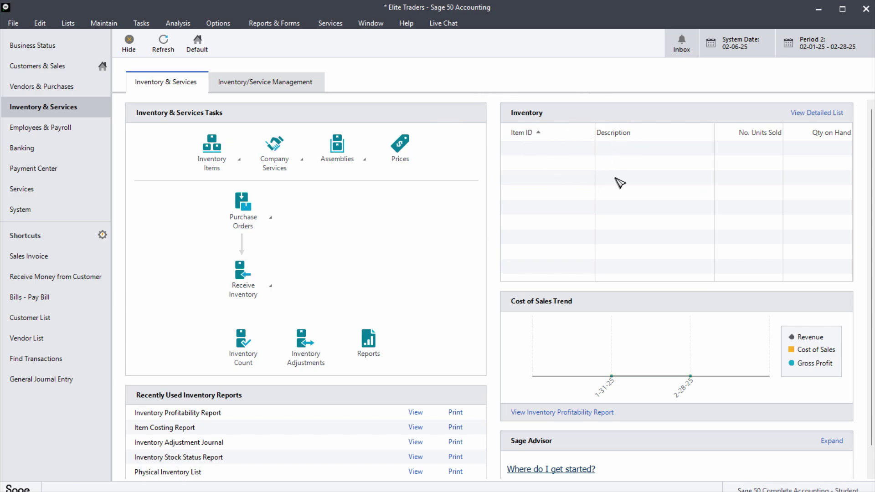
click(211, 155)
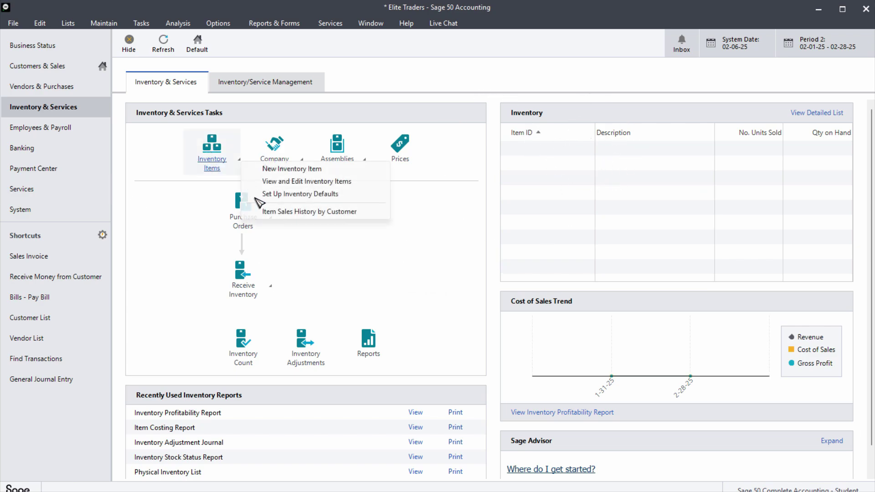
click(292, 169)
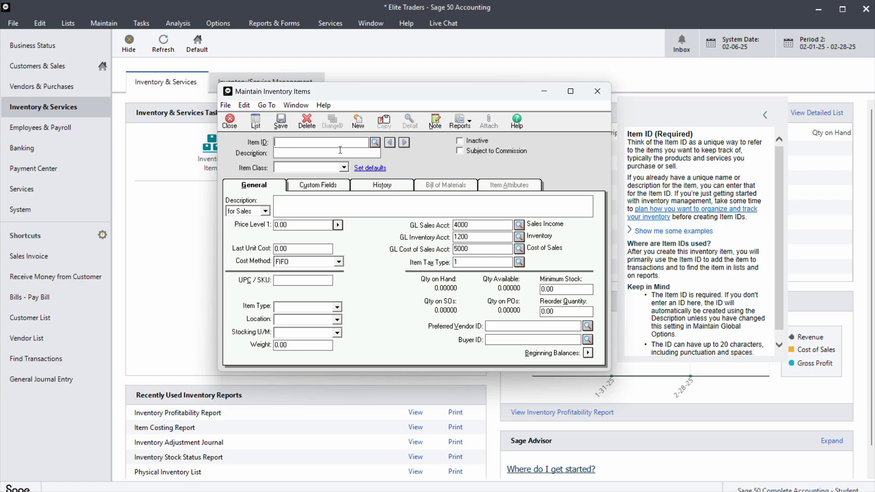
Switch to the Elite Traders assignment PDF and highlight the Stock (Inventory) entry and its debit amount in the opening balances.
key(alt+Tab)
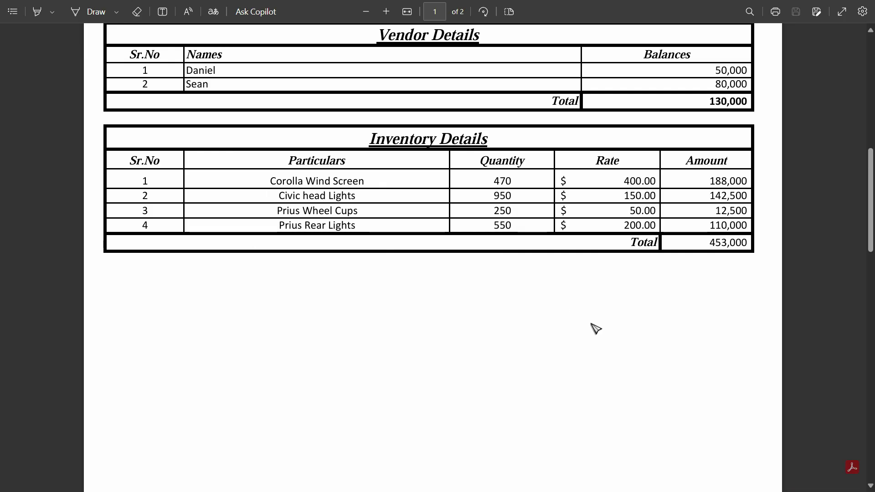
scroll(871, 129, up, 7)
scroll(871, 129, up, 3)
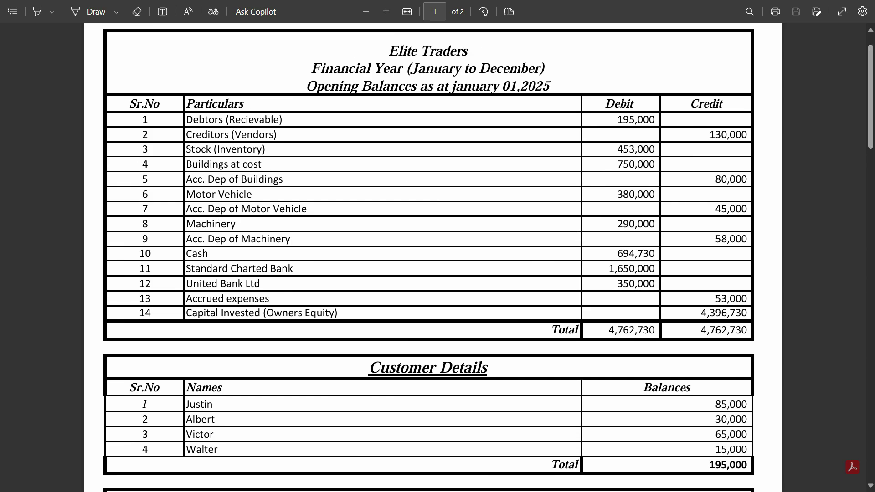
drag(192, 150, 267, 149)
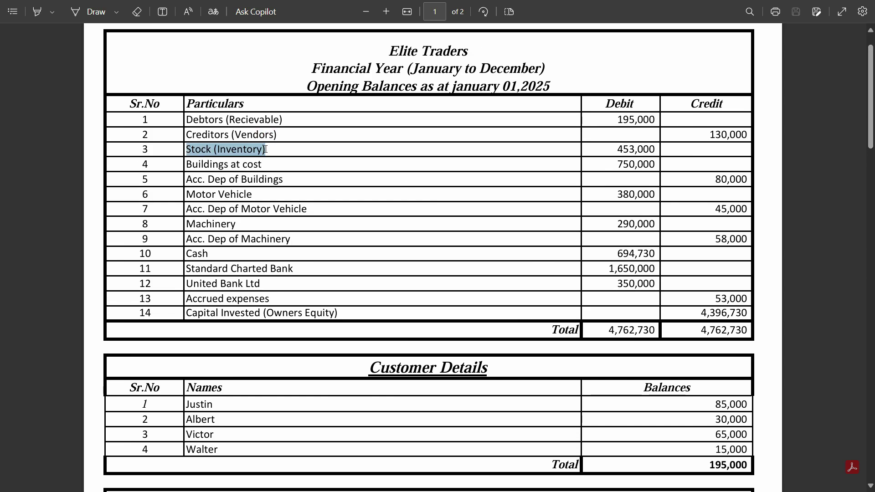
click(654, 149)
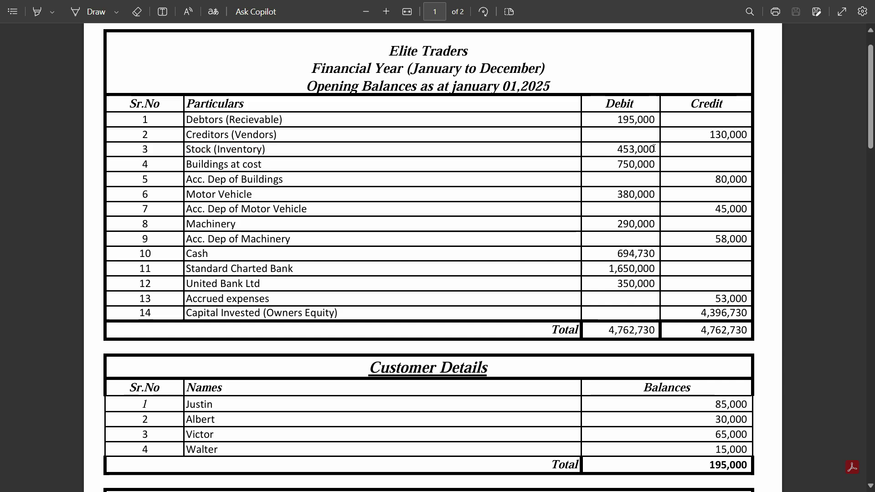
drag(654, 149, 619, 149)
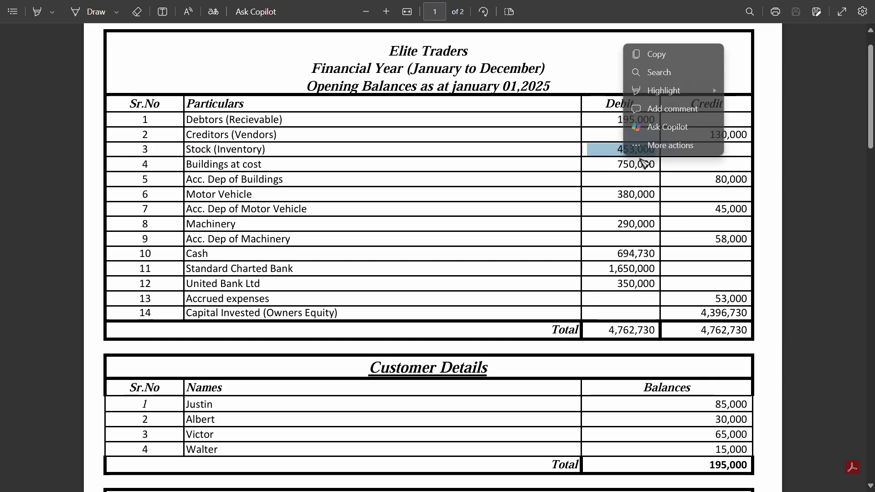
Compare the total of the Inventory Details table with the Stock (Inventory) debit in the opening balances.
drag(872, 123, 872, 205)
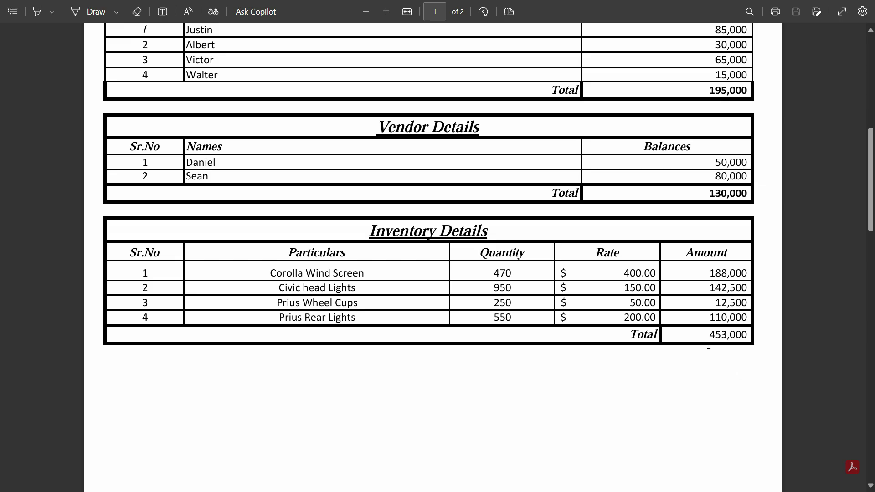
double_click(746, 336)
click(729, 341)
drag(871, 217, 874, 122)
scroll(593, 192, up, 1)
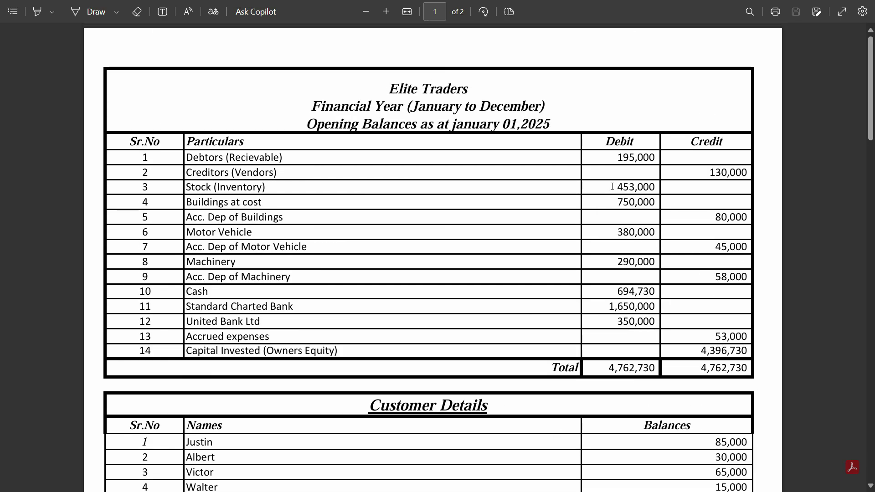
double_click(613, 186)
scroll(819, 225, down, 10)
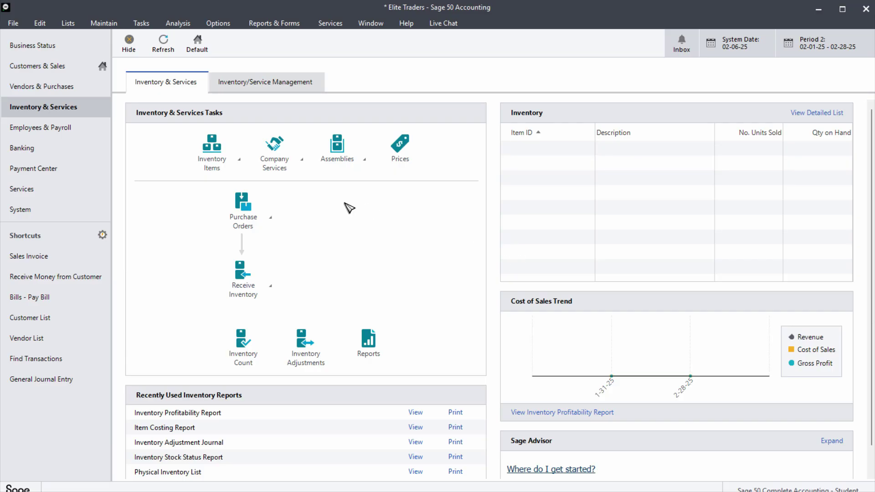
Switch back to Sage 50 and start a new inventory item with ID IT001 and the description "Corolla Wind Screen" from the PDF.
click(223, 159)
click(292, 169)
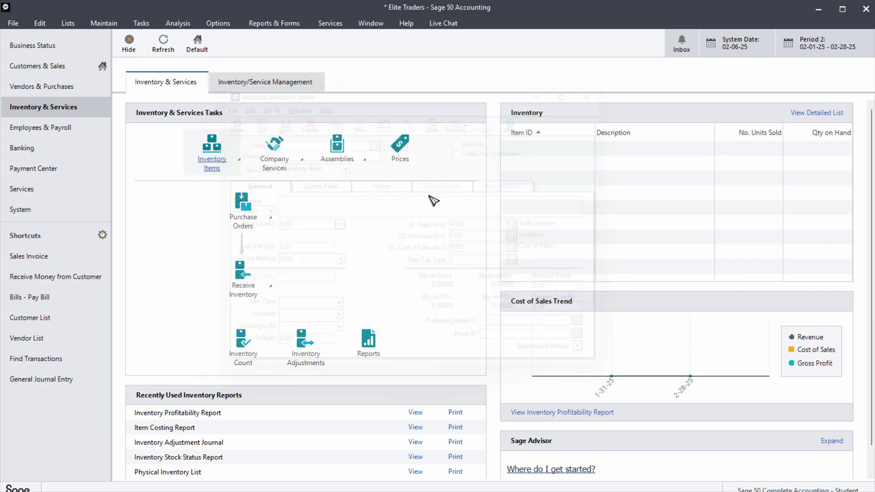
text(IT001)
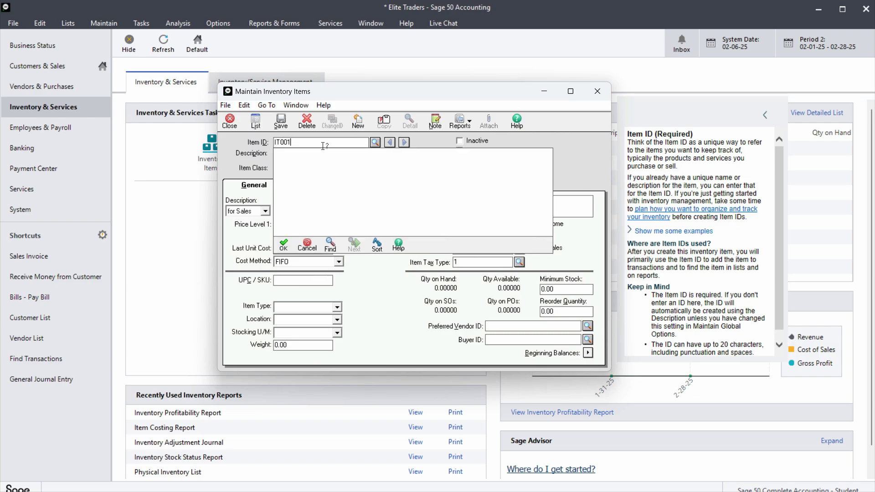
key(Tab)
key(alt+Tab)
key(alt+Tab)
key(alt+Tab)
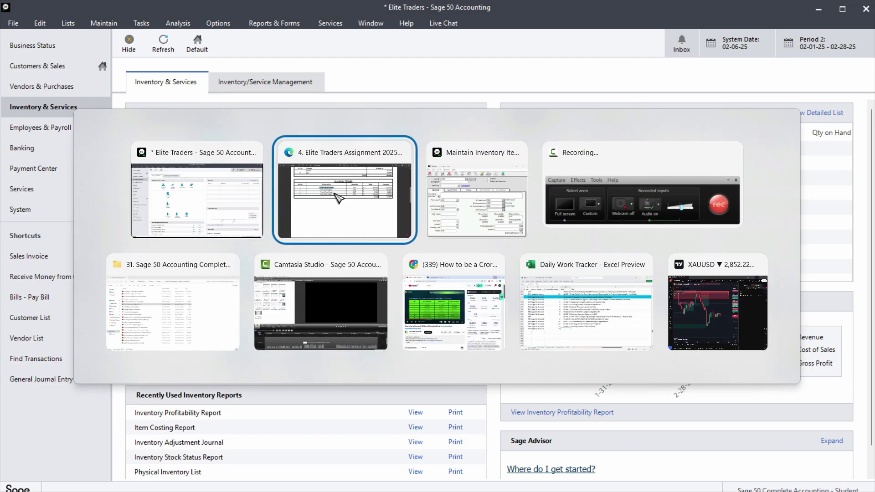
key(alt+Tab)
Set the item class of IT001 to Stock item and its cost method to Average.
click(344, 168)
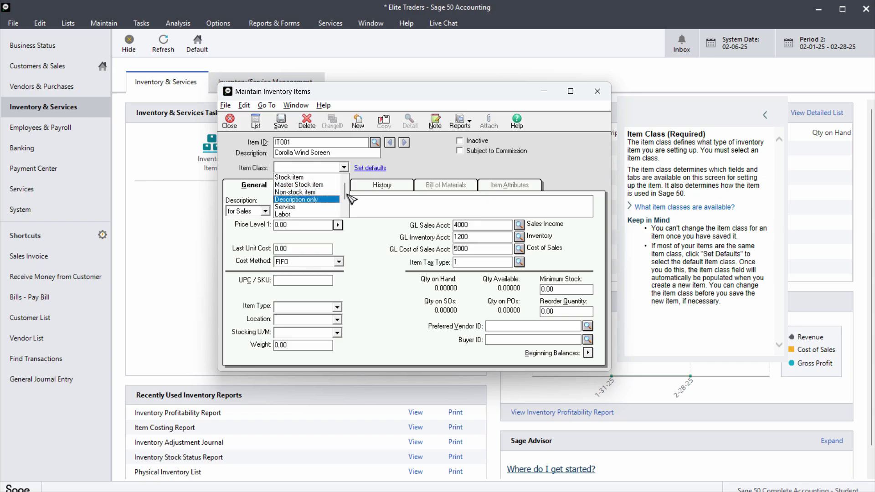
click(311, 178)
click(344, 168)
drag(346, 194, 346, 206)
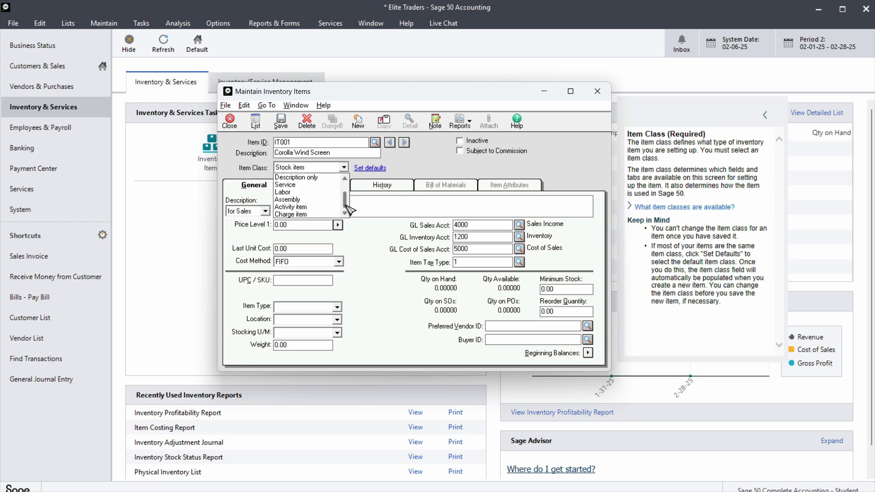
click(419, 165)
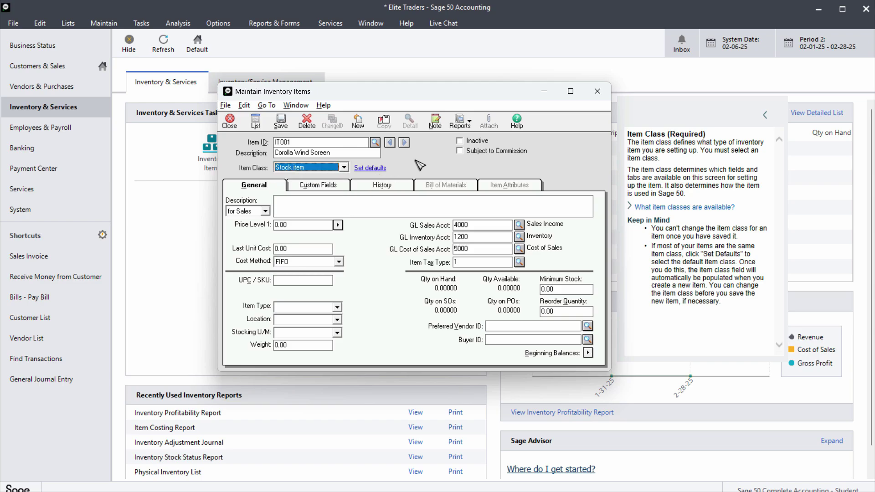
click(339, 261)
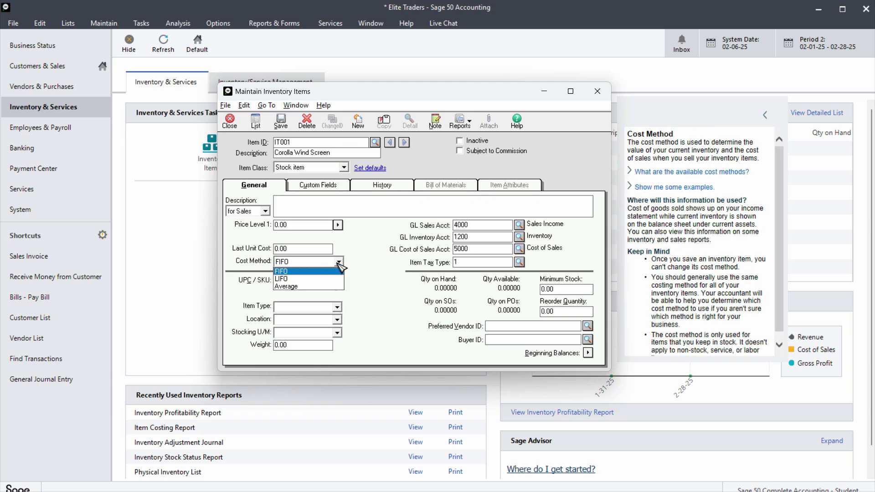
click(286, 287)
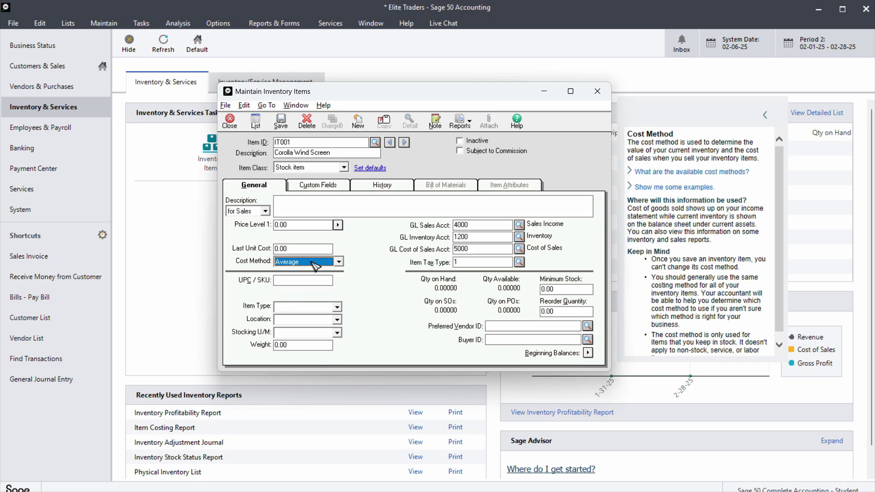
Copy the item description "Corolla Wind Screen" into the detailed description for purchases.
click(265, 211)
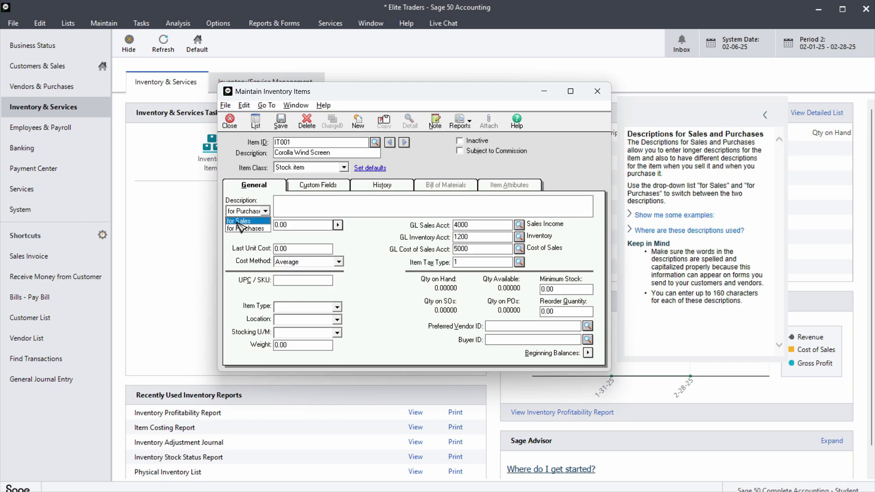
click(262, 212)
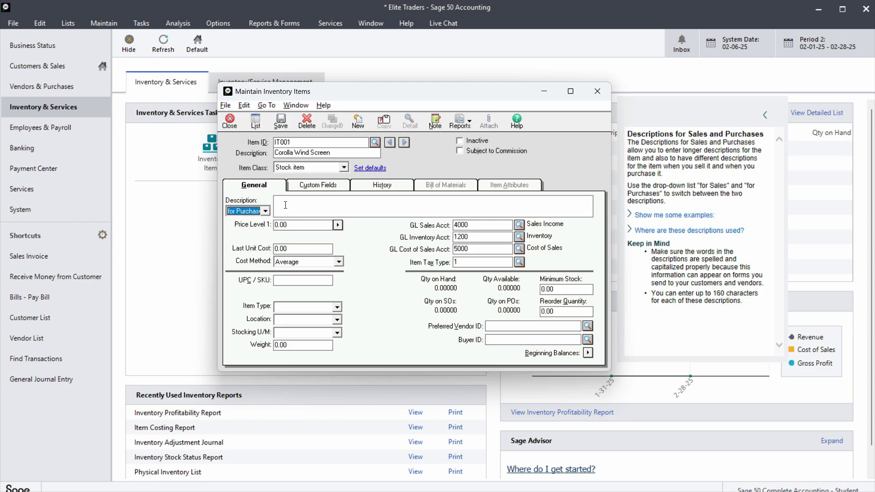
click(265, 211)
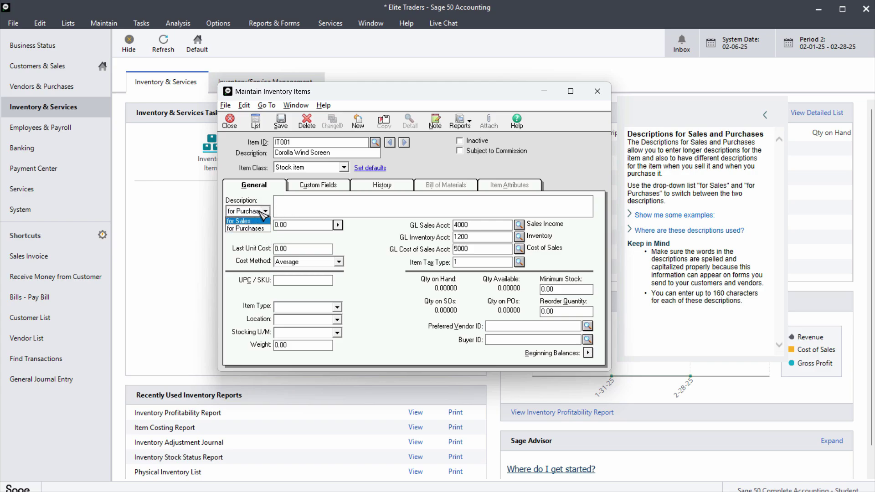
click(262, 214)
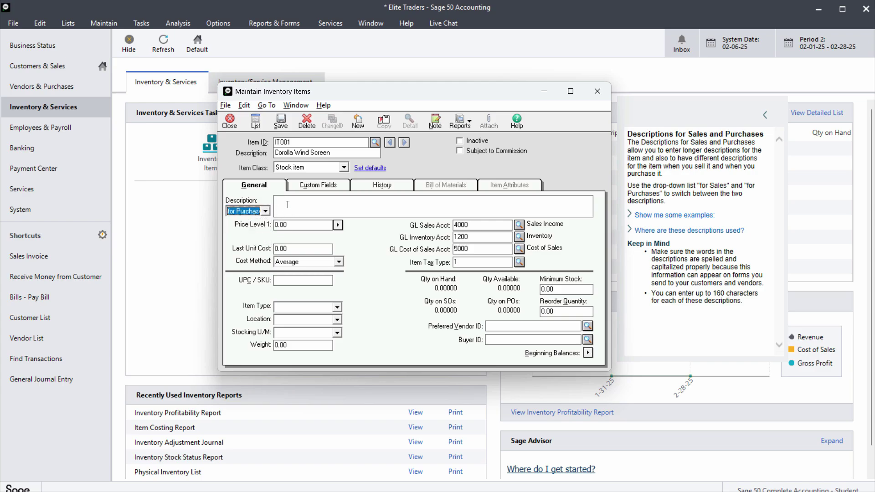
click(288, 205)
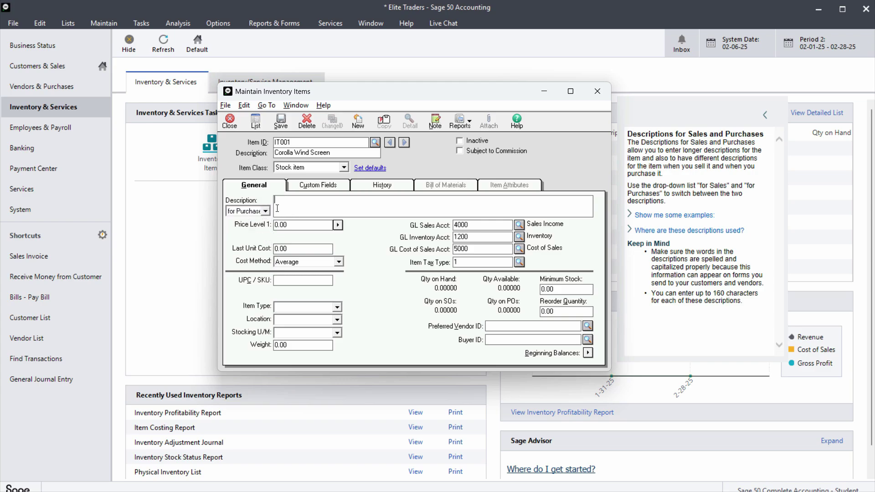
click(326, 153)
key(ctrl+c)
click(317, 209)
key(ctrl+v)
Enter "Corolla Wind Screen" as the detailed description for sales as well.
click(265, 211)
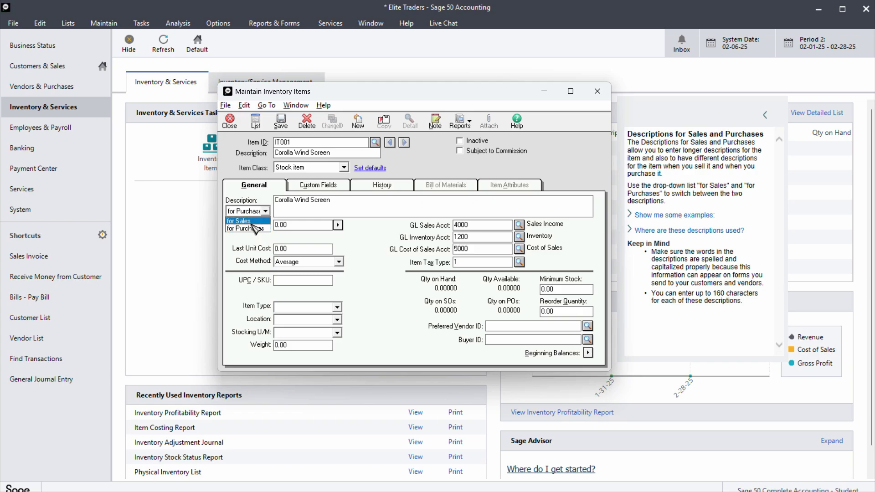
click(253, 222)
key(ctrl+v)
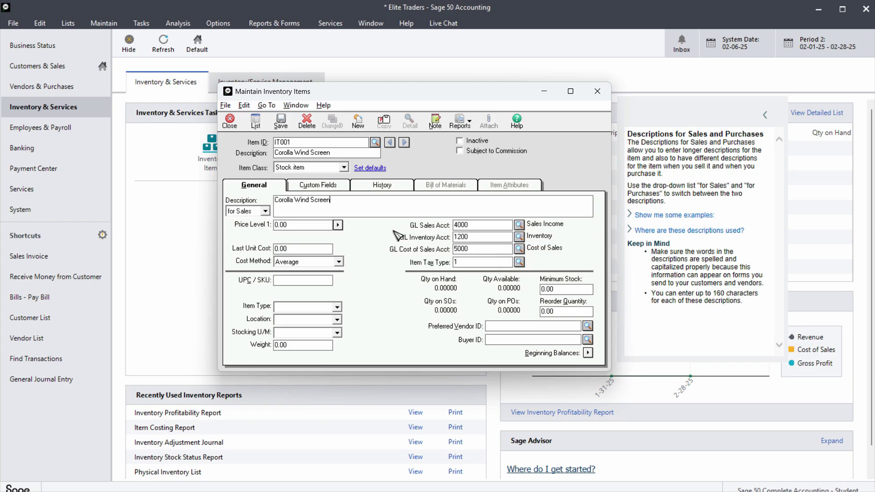
Check the GL sales, inventory and cost of sales accounts assigned to the item against the account lists.
click(520, 229)
click(520, 228)
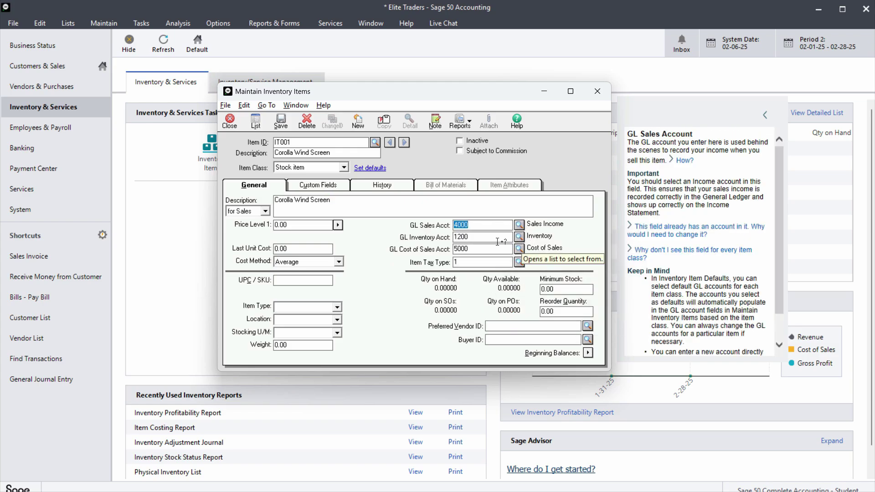
click(519, 237)
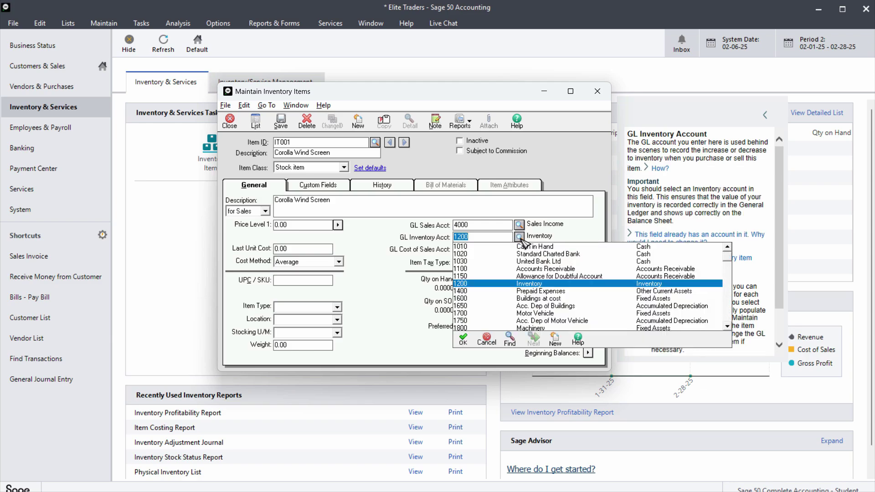
click(520, 237)
click(520, 249)
click(519, 249)
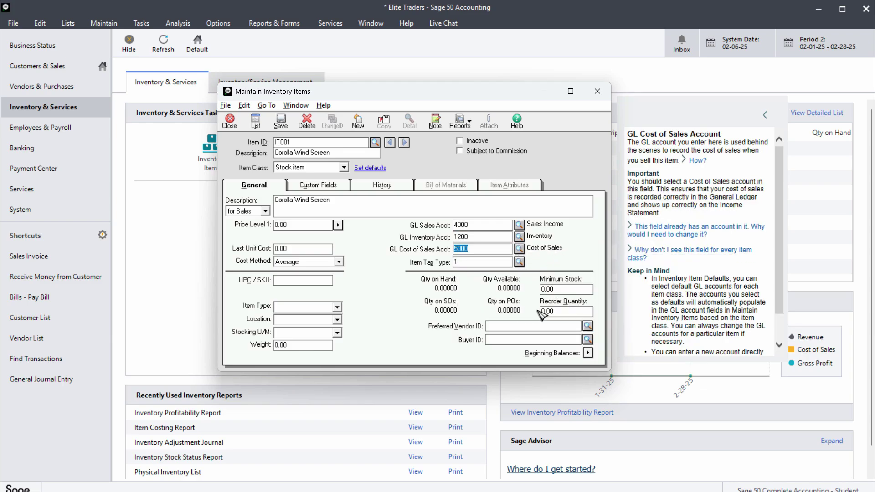
Review the item's custom fields and its period history, and return to its general details.
click(320, 185)
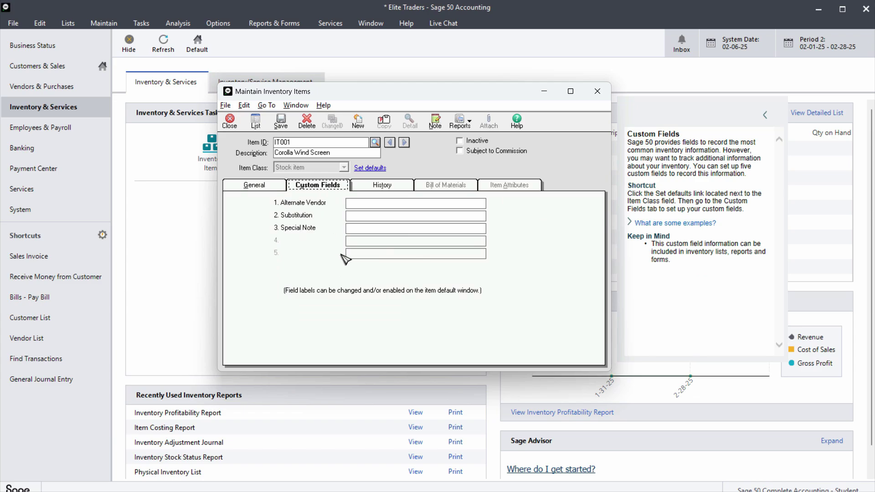
click(376, 214)
click(383, 186)
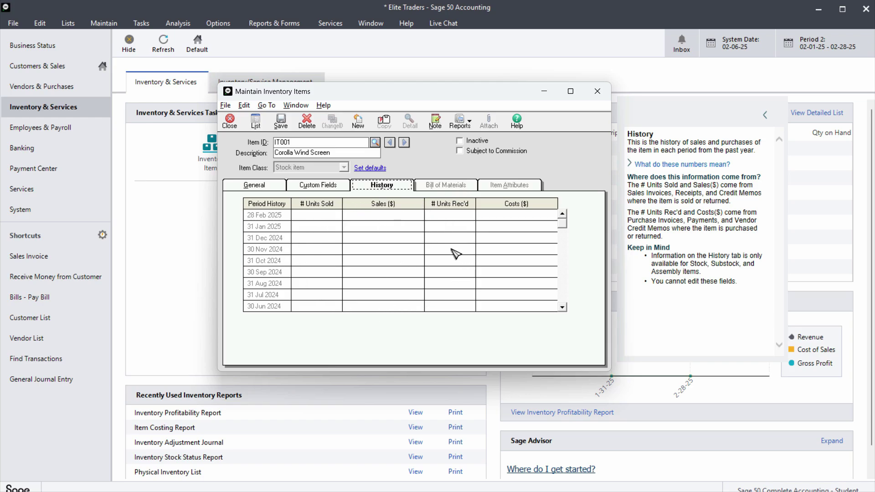
click(254, 186)
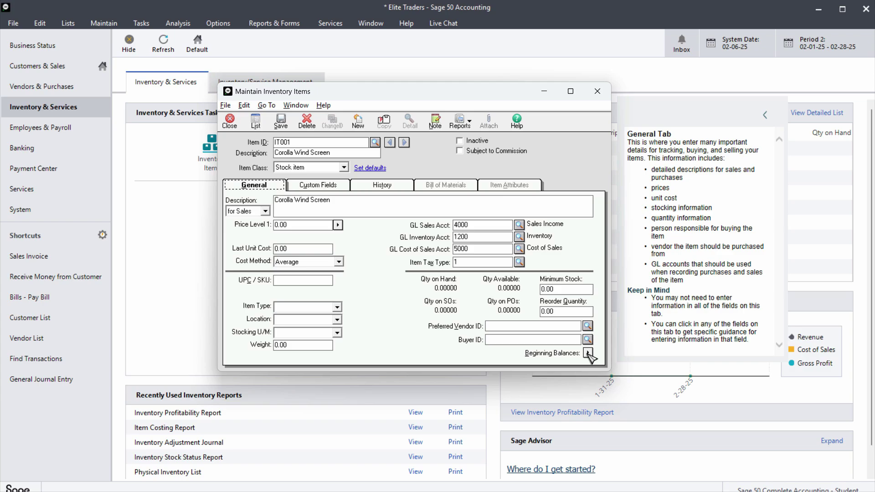
Save the Corolla Wind Screen item and start a new stock item with ID IT002 and description "Civic head Lights".
click(281, 121)
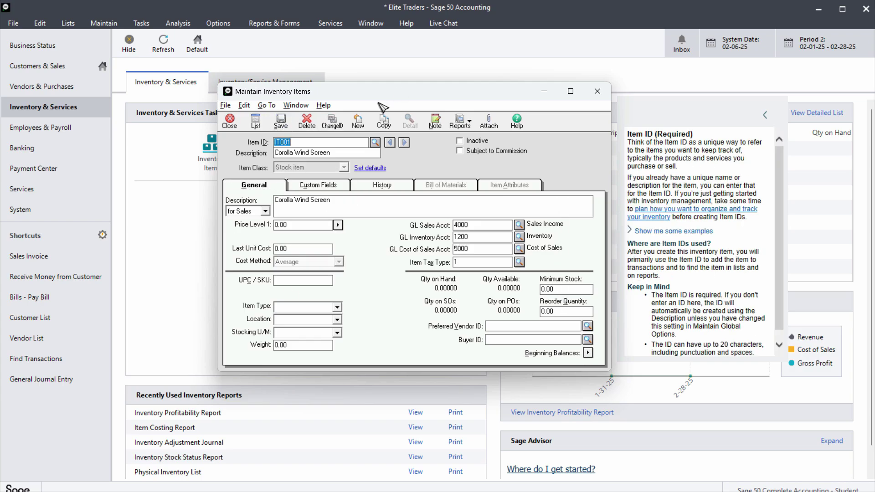
click(358, 121)
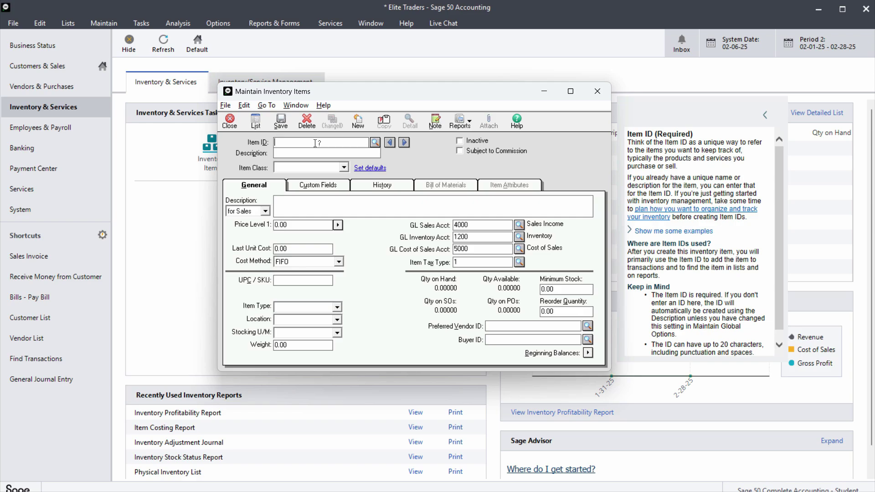
text(I)
text(T001)
key(Tab)
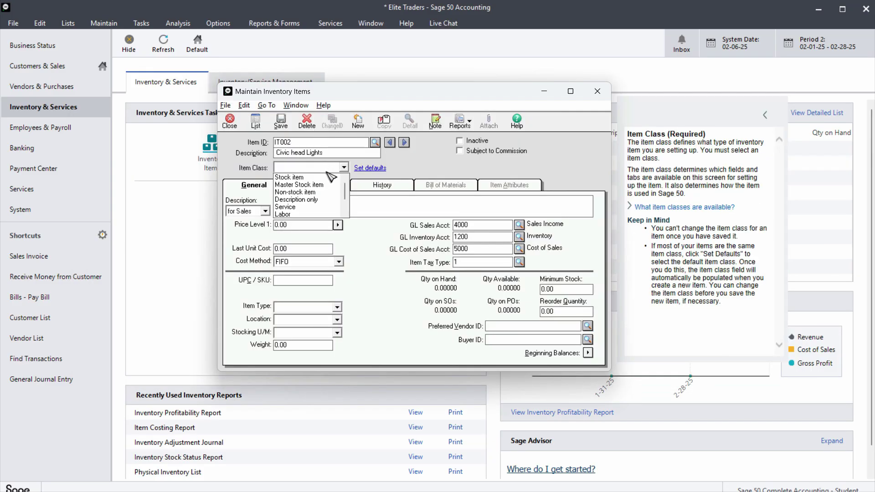
click(331, 186)
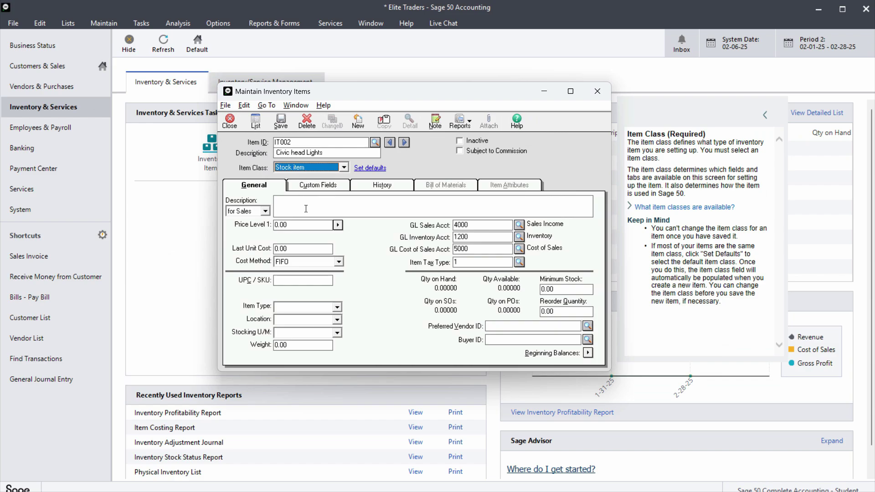
Copy "Civic head Lights" from the short description into the detailed description for purchases.
double_click(315, 153)
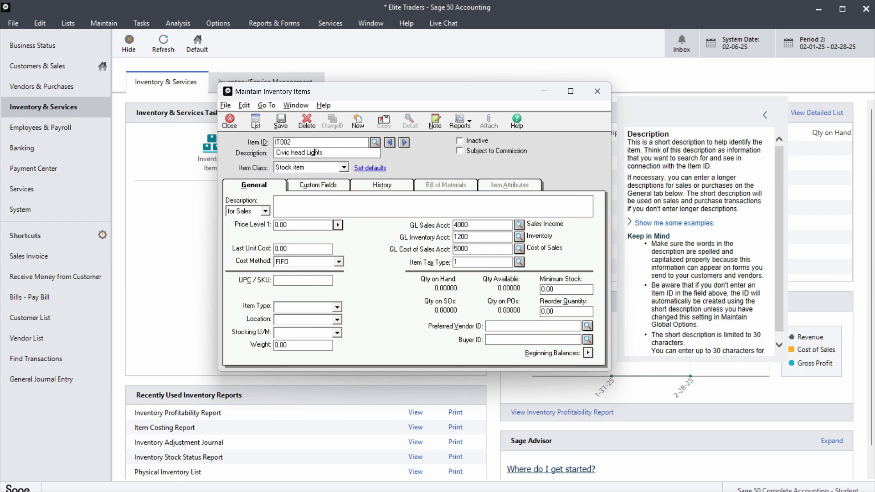
click(265, 211)
click(246, 226)
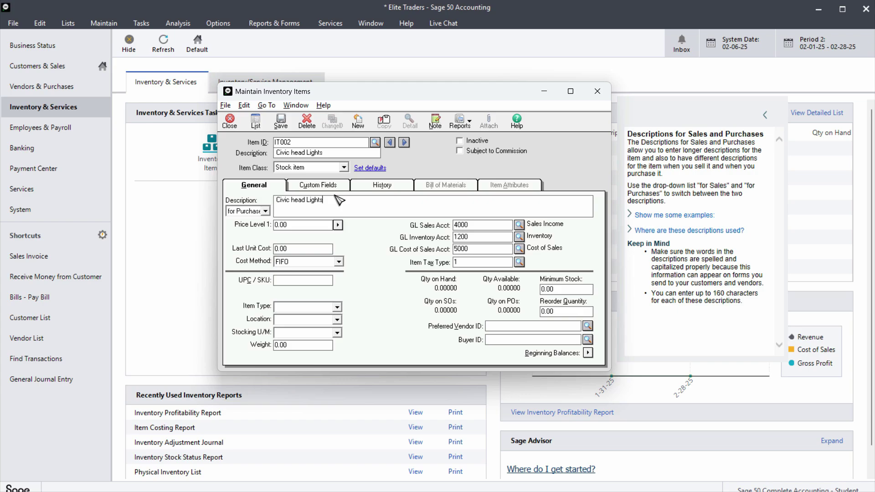
Set the cost method of item IT002 to Average and save the item.
click(339, 262)
click(327, 284)
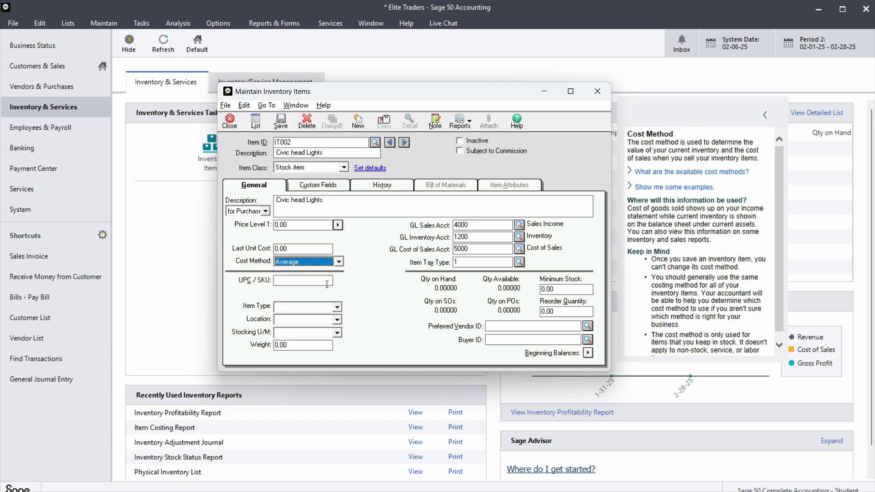
click(281, 122)
Switch to the PDF and copy the item name "Prius Wheel Cups" from the Inventory Details table.
key(alt+Tab)
drag(359, 187, 301, 187)
click(278, 187)
shift+click(357, 188)
key(ctrl+c)
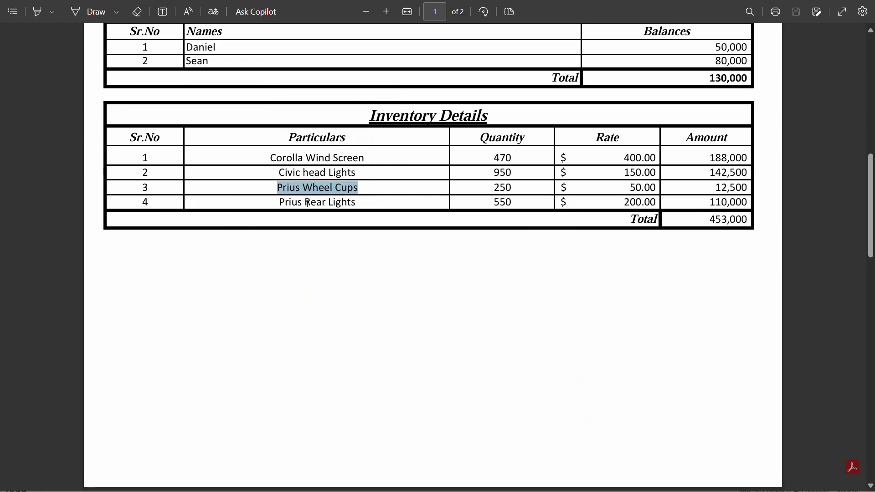
Return to Sage 50 and start a new stock item with ID IT003 and description "Prius Wheel Cups".
key(alt+Tab)
key(alt+Tab)
key(Tab)
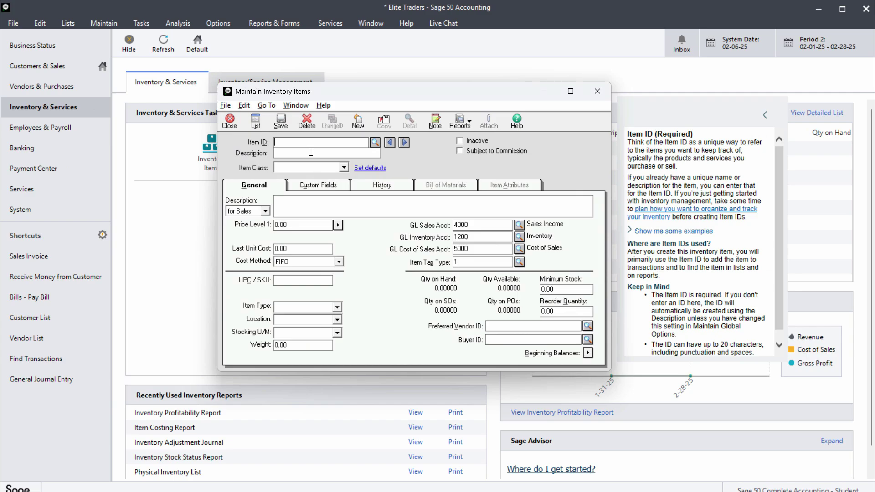
text(IT003)
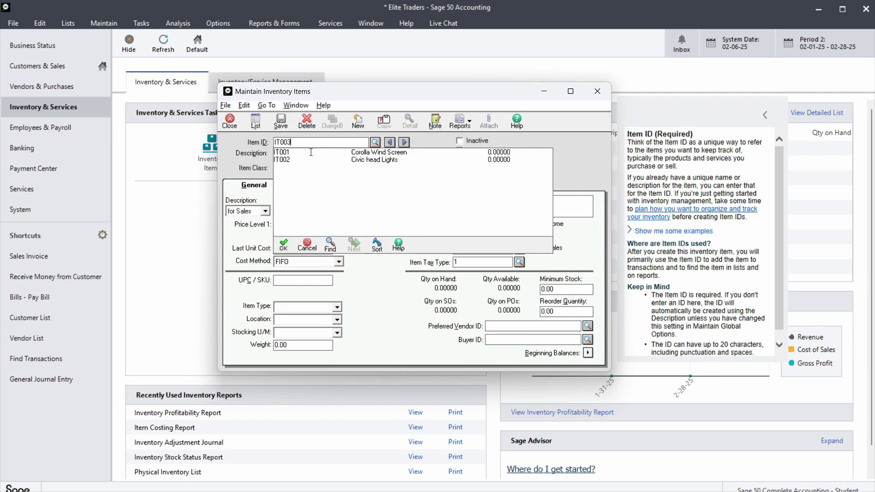
key(Tab)
key(ctrl+v)
click(314, 168)
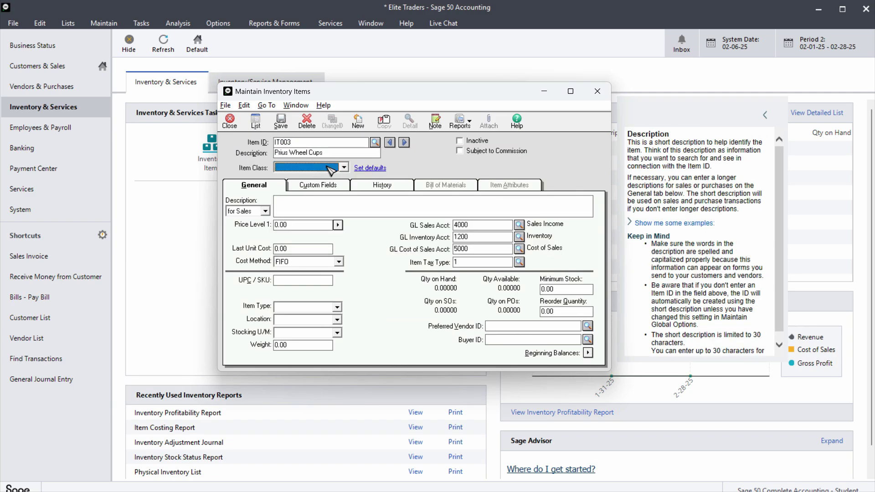
click(315, 177)
Set the cost method of item IT003 to Average and enter "Prius Wheel Cups" as the detailed description for sales.
click(311, 264)
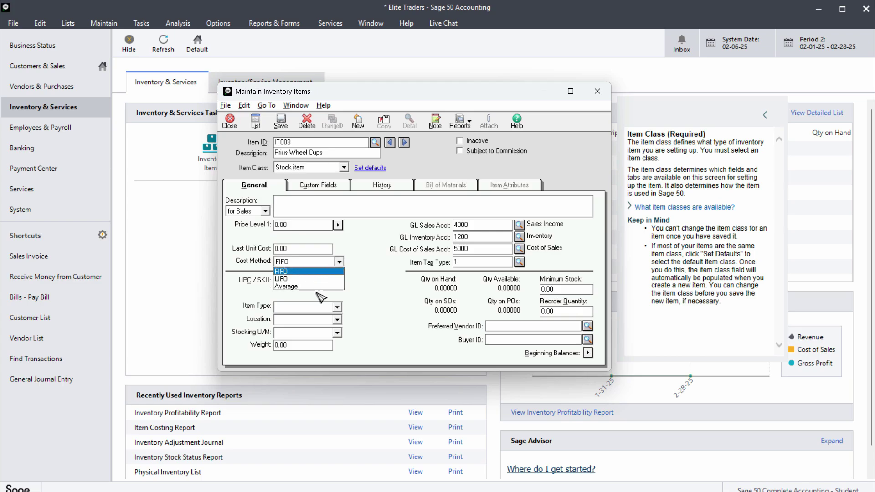
click(299, 291)
click(296, 216)
key(ctrl+v)
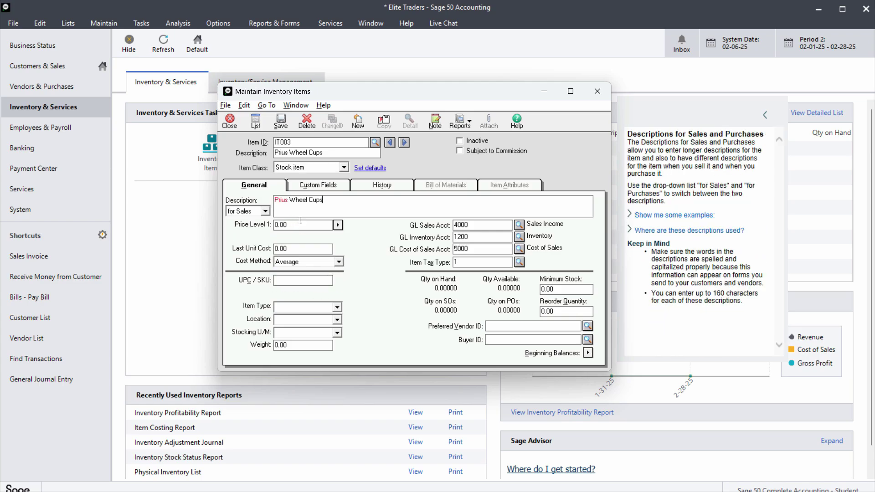
Complete the detailed description for purchases of item IT003 and save the item.
click(250, 214)
click(246, 230)
click(281, 121)
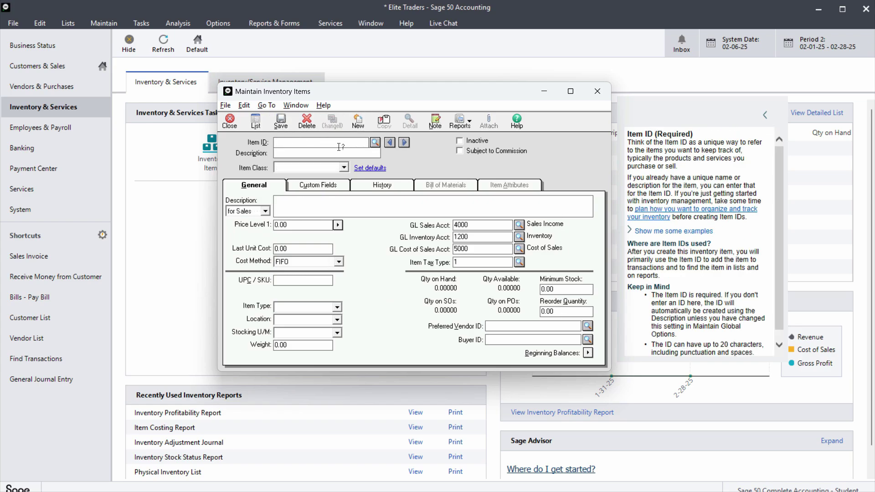
Create a new stock item with ID IT004 and description "Prius Rear Lights".
text(IT004)
key(Tab)
text(Prius Rear Lights)
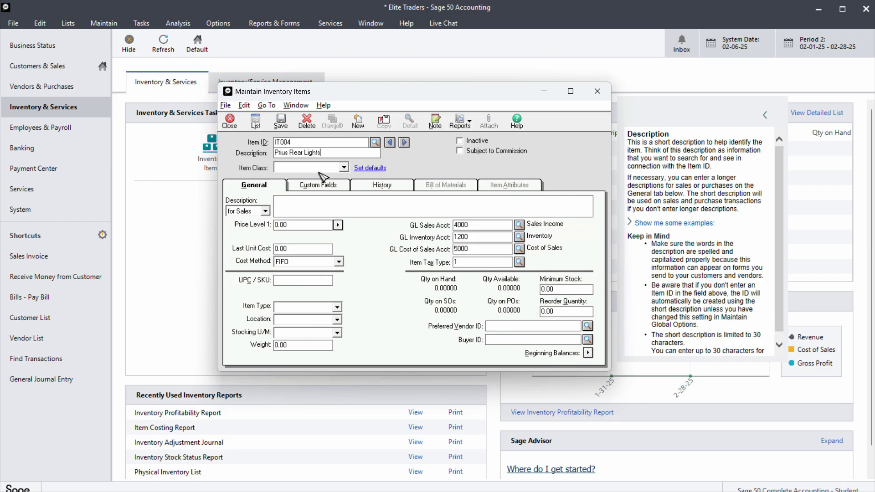
click(319, 168)
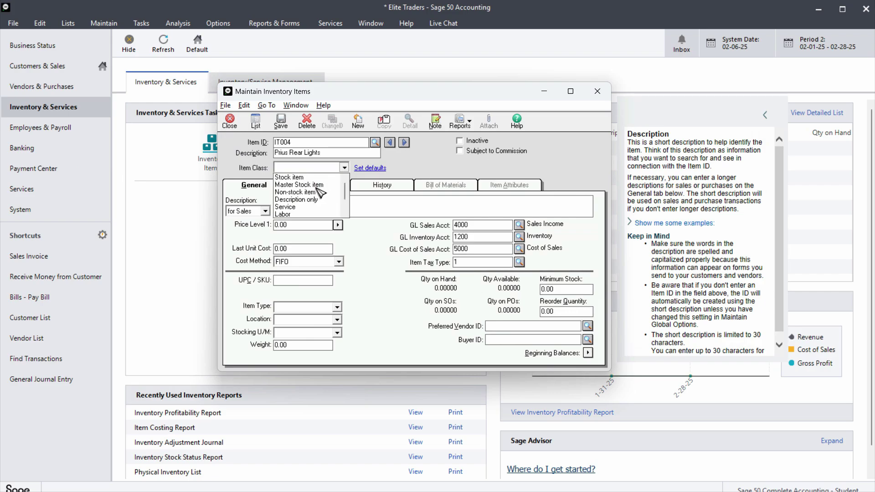
click(292, 176)
Enter "Prius Rear Lights" as the detailed description of item IT004 for both sales and purchases.
click(293, 204)
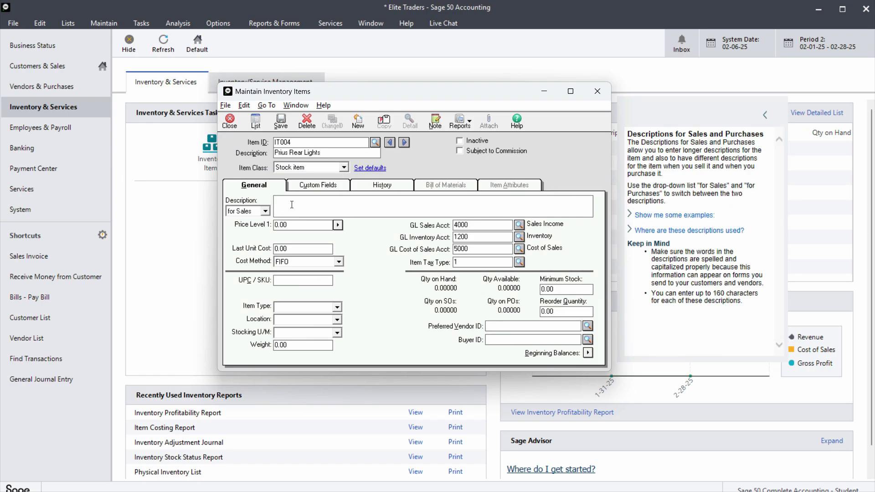
key(ctrl+v)
click(266, 211)
click(247, 226)
click(303, 205)
key(ctrl+v)
Set the cost method of item IT004 to Average and save the item.
click(338, 262)
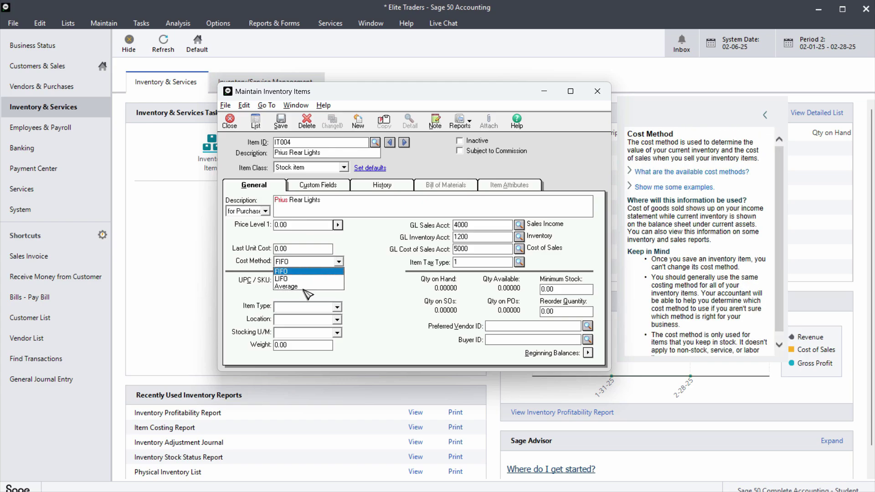
click(304, 287)
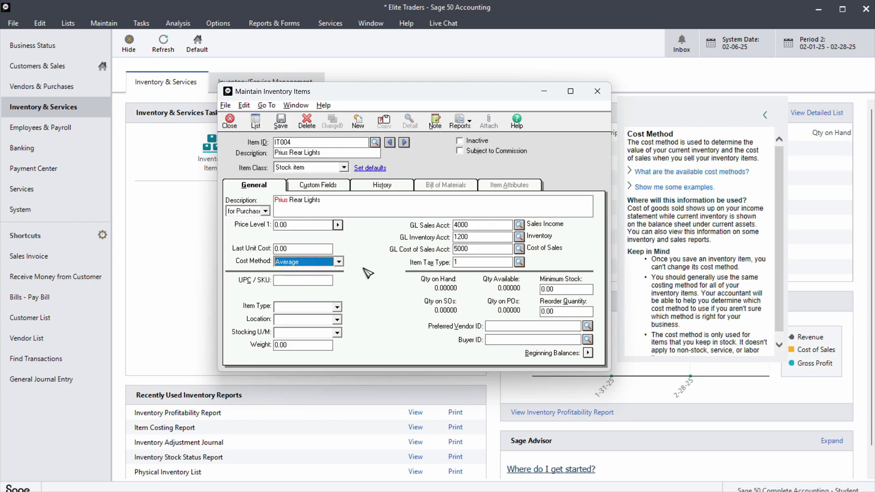
click(281, 121)
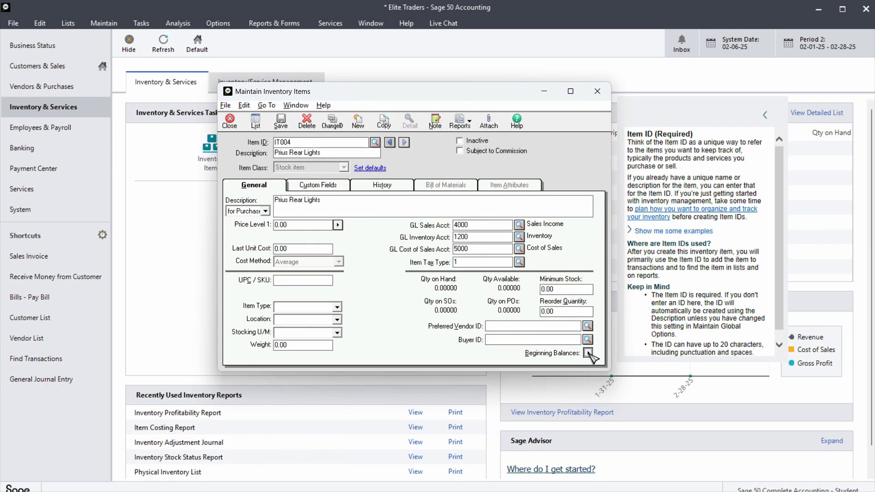
Open the inventory beginning balances and enter the quantity 470 for Corolla Wind Screen, copied from the PDF's Inventory Details table.
click(589, 352)
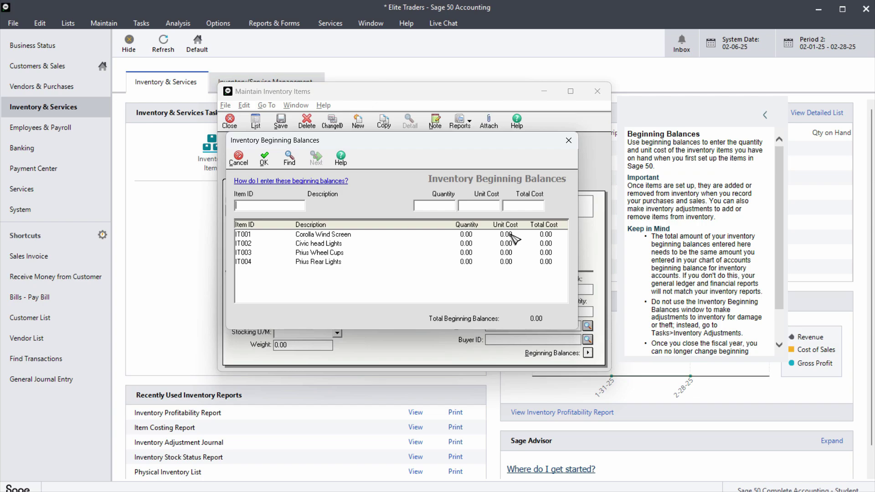
click(312, 235)
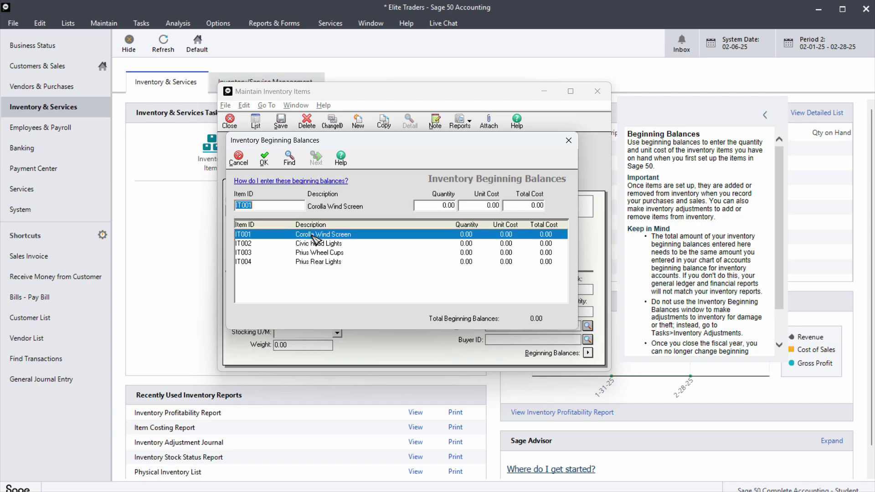
click(436, 206)
key(alt+Tab)
click(484, 259)
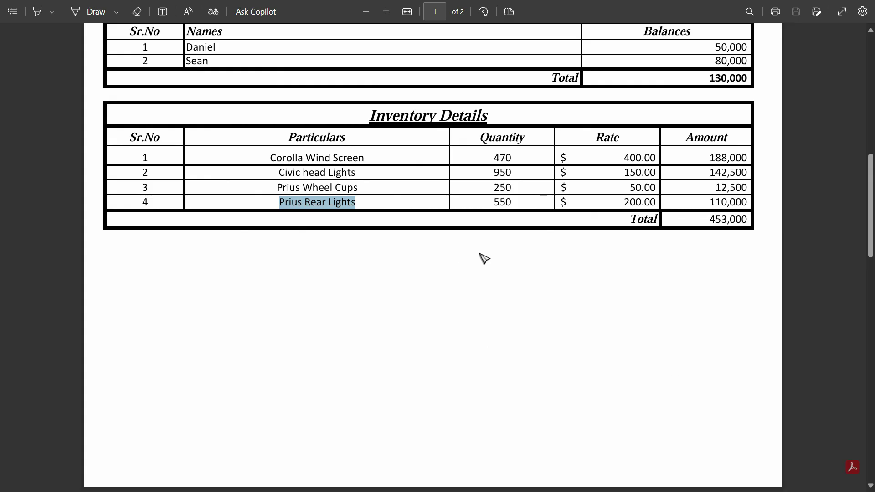
double_click(506, 157)
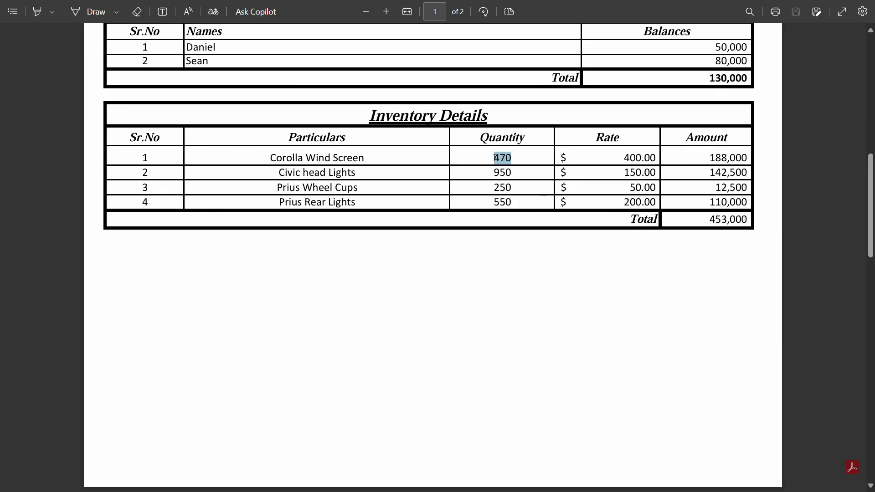
key(alt+Tab)
key(ctrl+v)
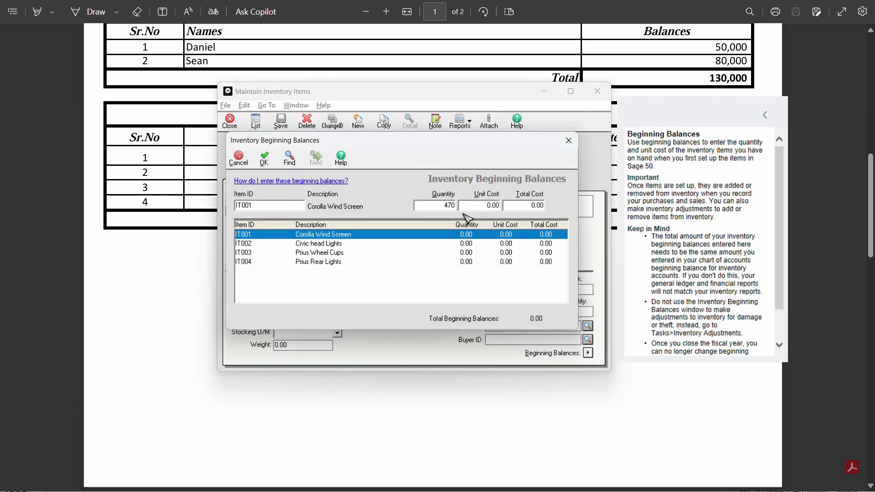
Set the unit cost of Corolla Wind Screen to 400.00, taken from the PDF's rate column, and commit its beginning balance.
click(488, 205)
key(alt+Tab)
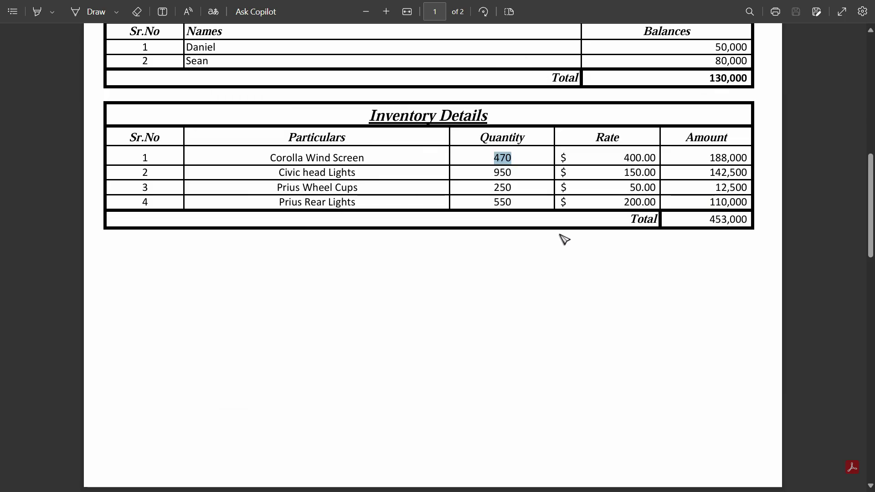
key(alt+Tab)
key(ctrl+v)
key(Tab)
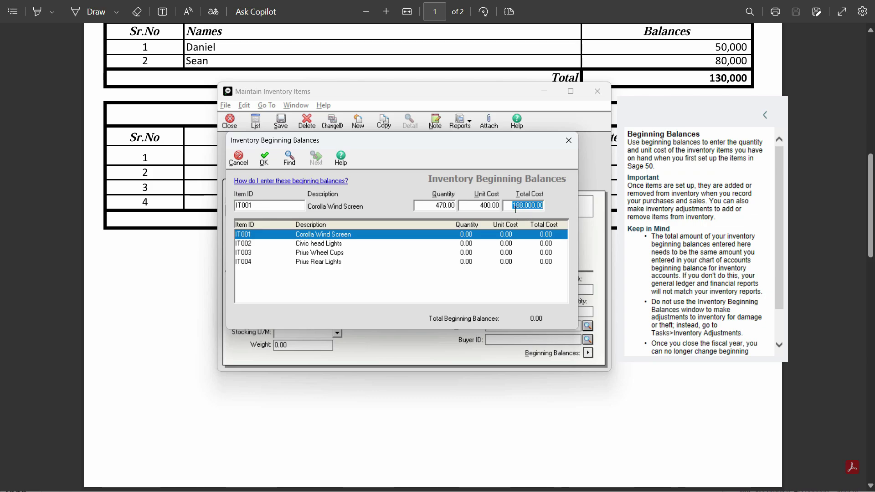
key(Tab)
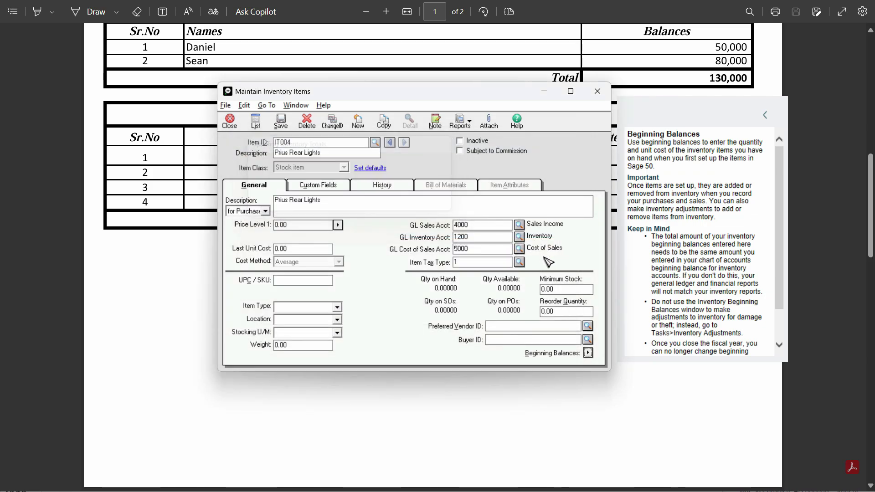
Enter the beginning balance of Civic head Lights from the PDF: quantity 950 at a unit cost of 150.00.
key(alt+Tab)
key(alt+Tab)
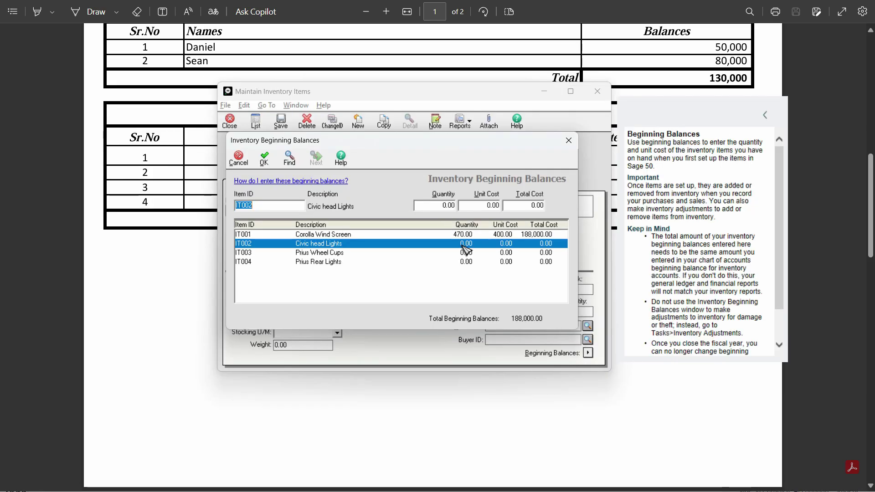
key(alt+Tab)
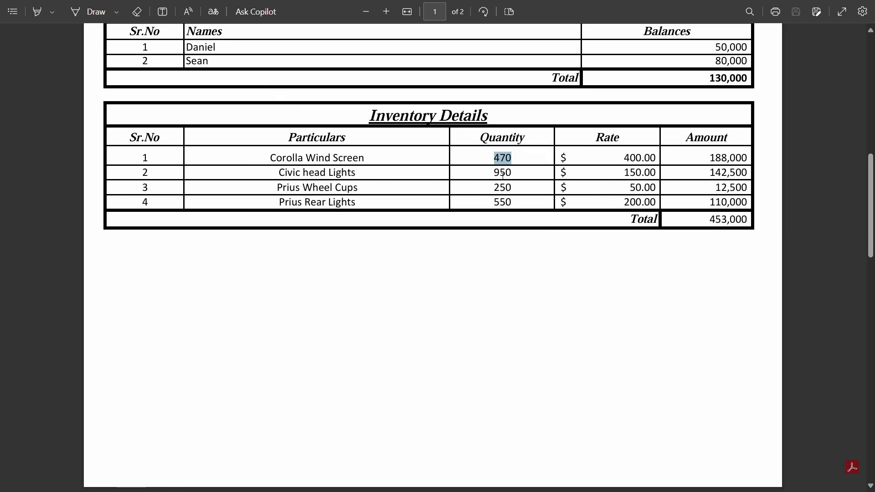
key(alt+Tab)
key(alt+Tab)
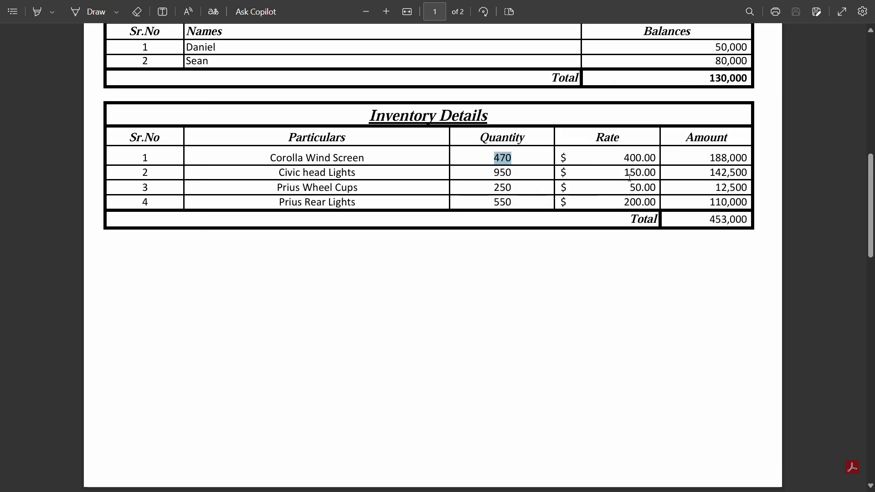
double_click(630, 178)
key(alt+Tab)
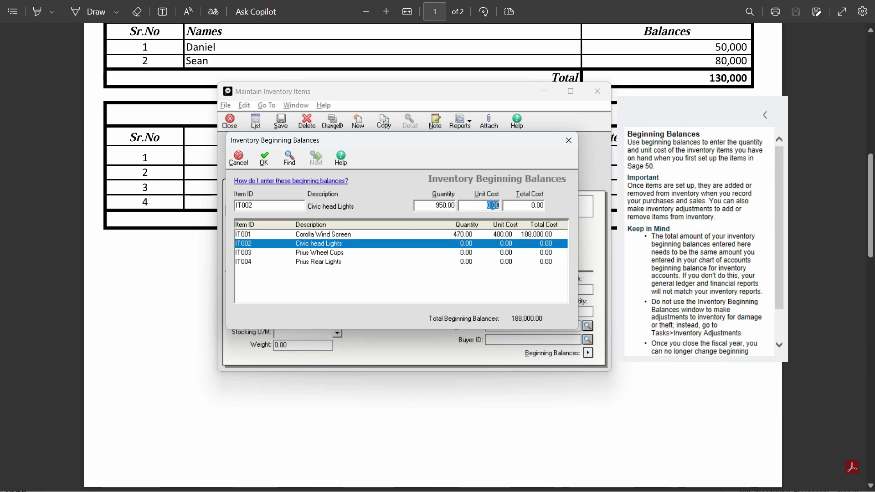
key(Tab)
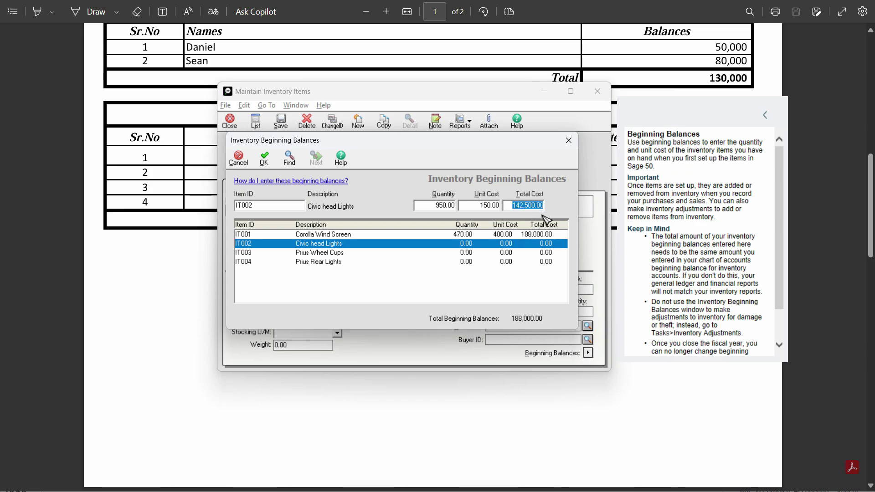
Enter the beginning balance of Prius Wheel Cups from the PDF's Inventory Details table: quantity 250 at a unit cost of 50.00.
click(498, 253)
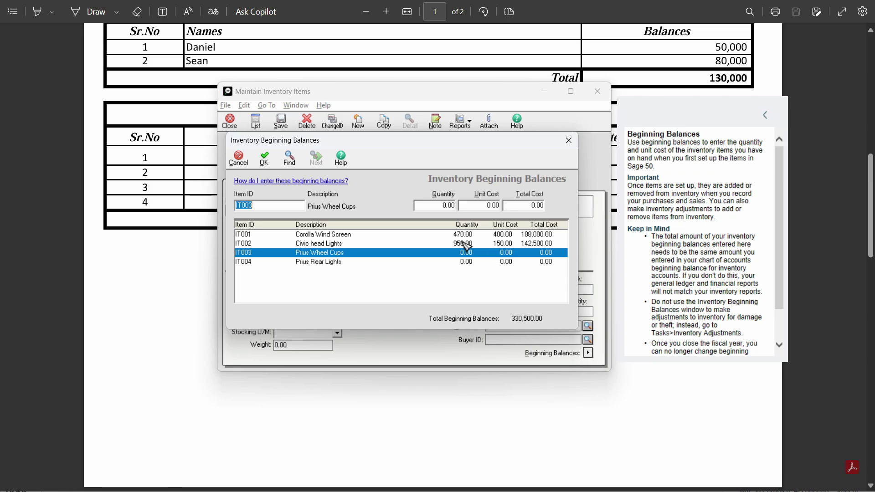
key(alt+Tab)
key(alt+Tab)
key(Tab)
text(250)
key(Tab)
key(alt+Tab)
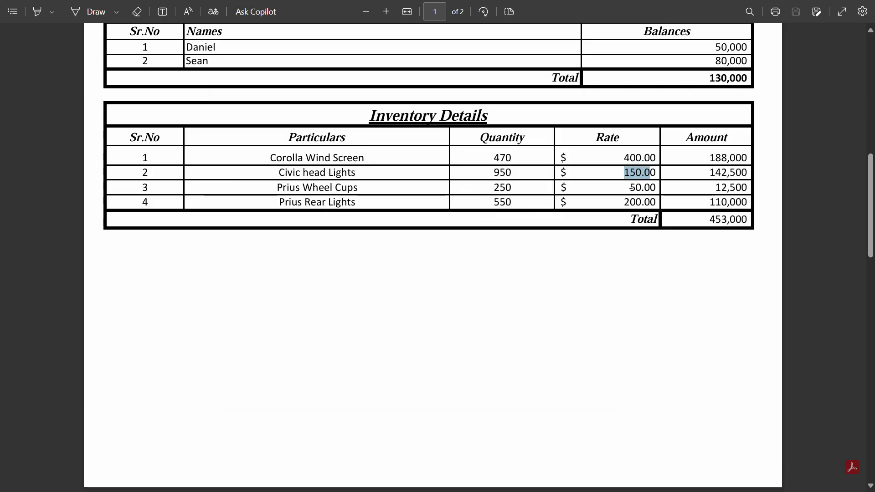
key(alt+Tab)
text(50)
key(Tab)
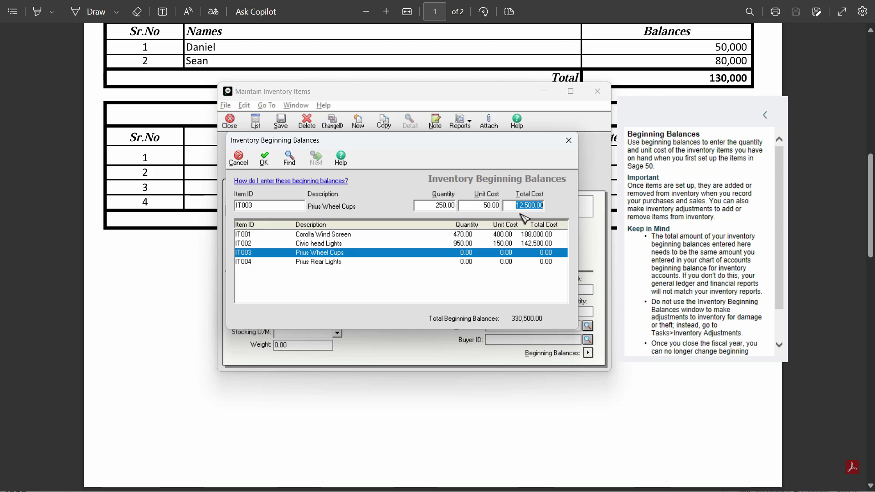
Enter and commit the beginning balance of Prius Rear Lights from the PDF: quantity 550 at a unit cost of 200.00.
click(527, 262)
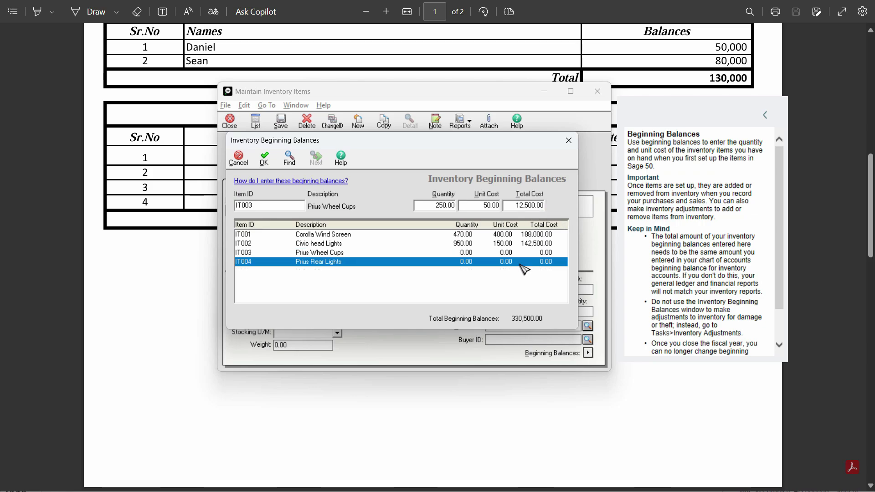
key(alt+Tab)
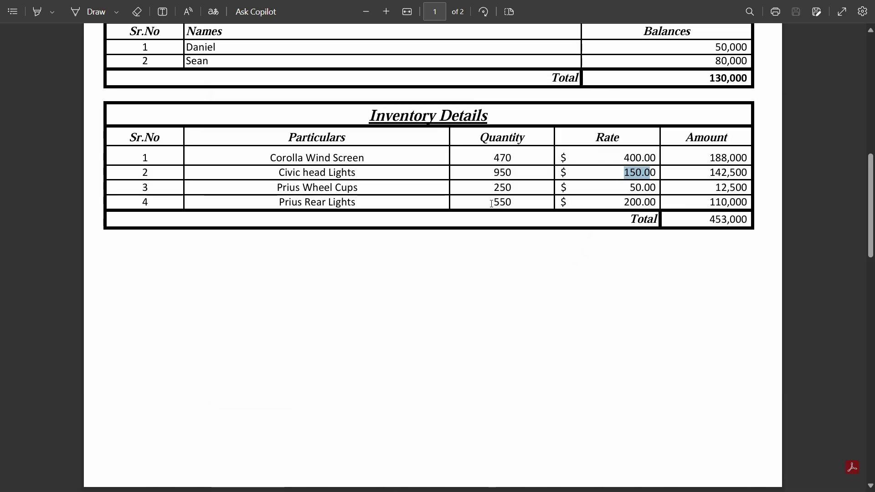
key(alt+Tab)
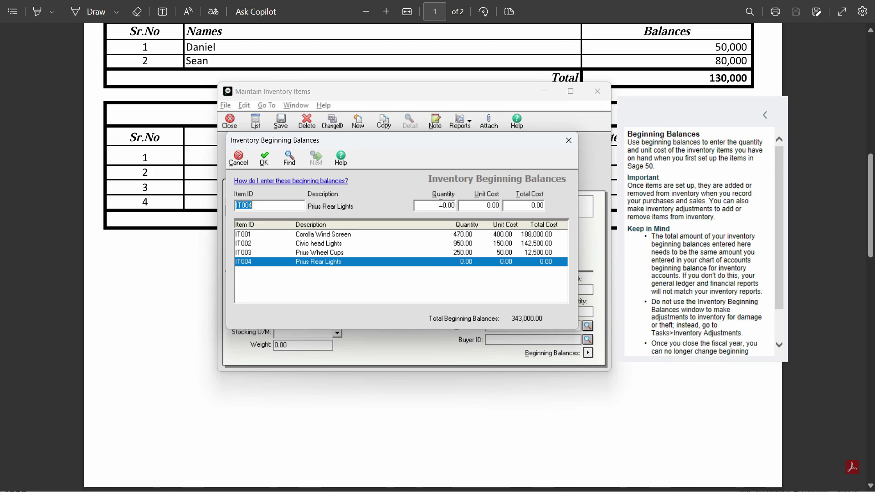
key(alt+Tab)
key(alt+Tab)
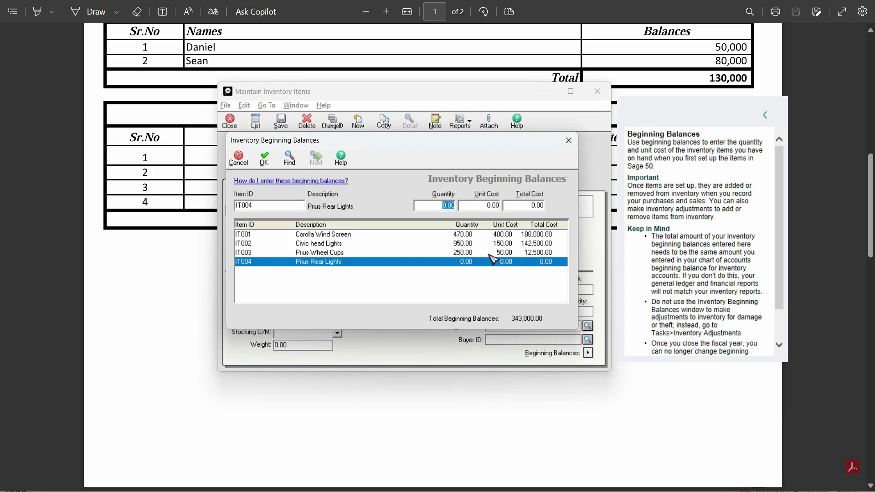
text(550)
key(Tab)
key(alt+Tab)
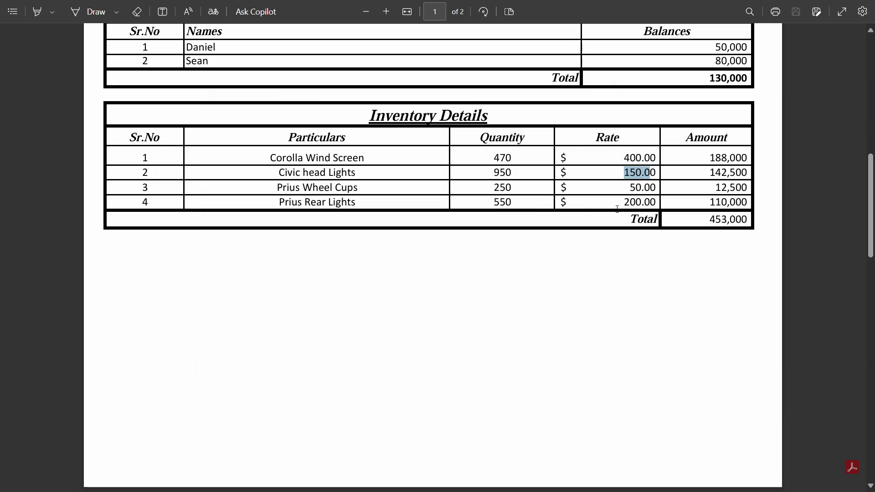
key(alt+Tab)
text(200)
key(Tab)
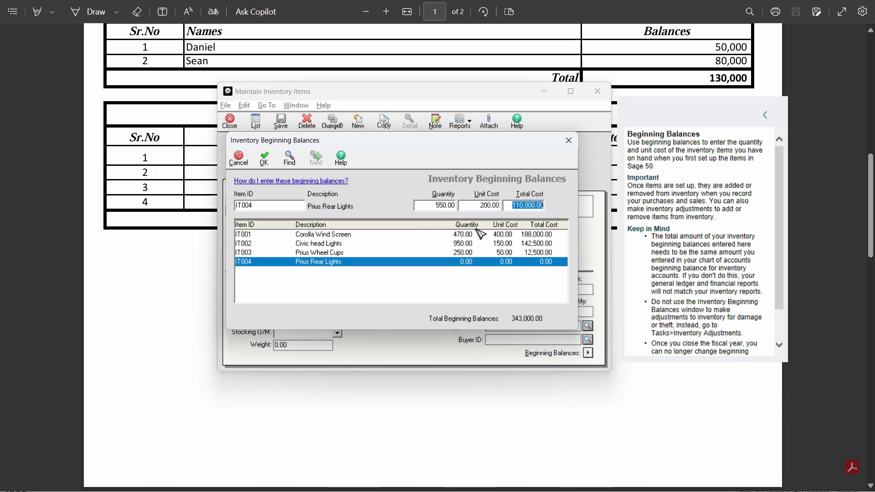
key(alt+Tab)
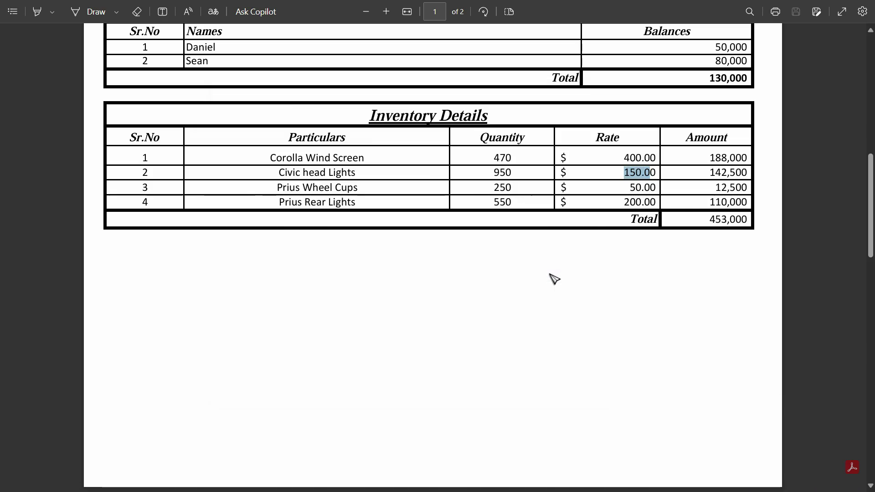
key(alt+Tab)
key(Tab)
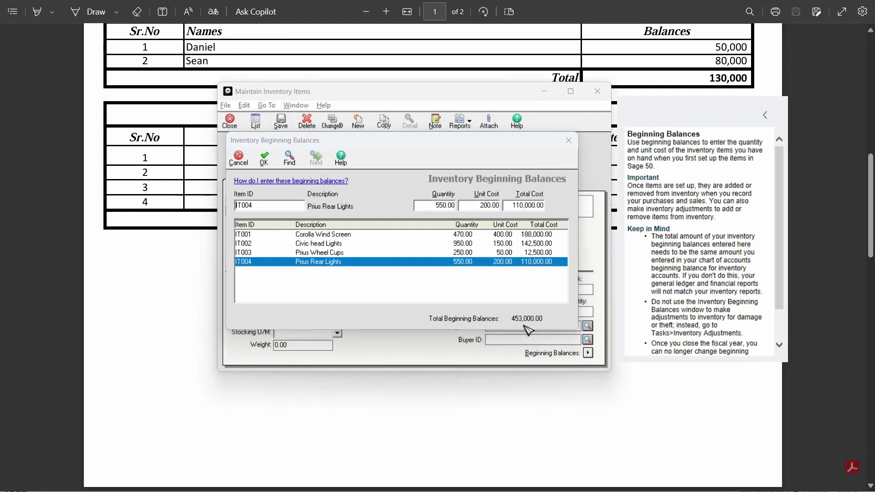
Compare the total beginning balances with the PDF's Inventory Details total, and save the balances and close the inventory item window.
key(alt+Tab)
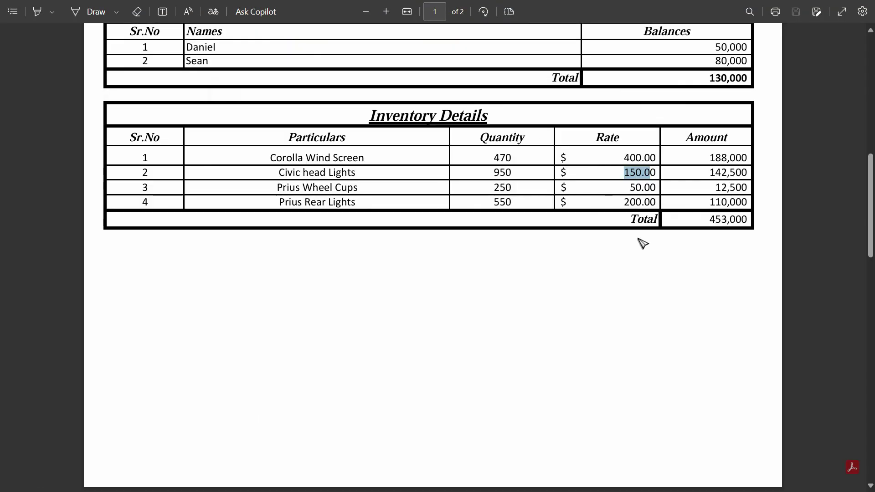
double_click(710, 222)
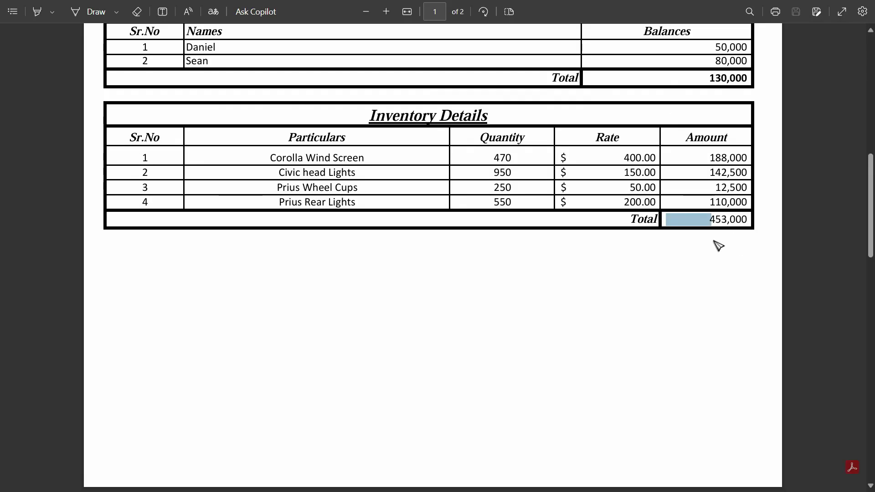
key(alt+Tab)
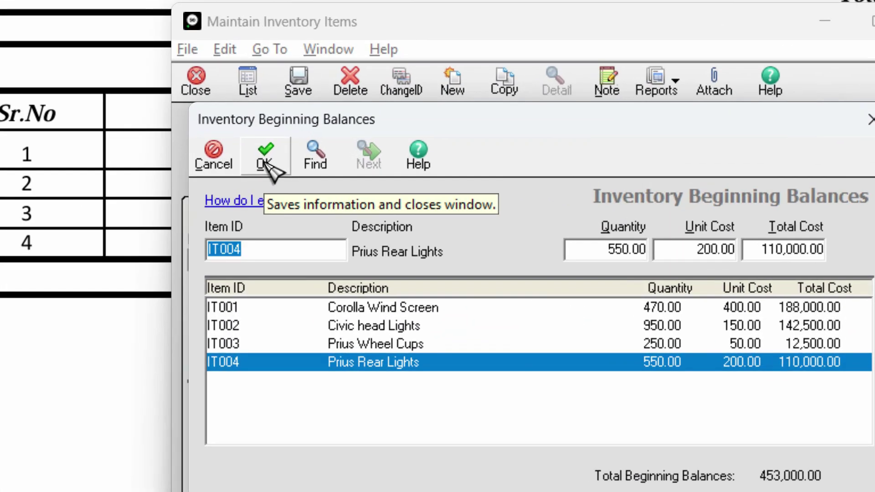
click(265, 159)
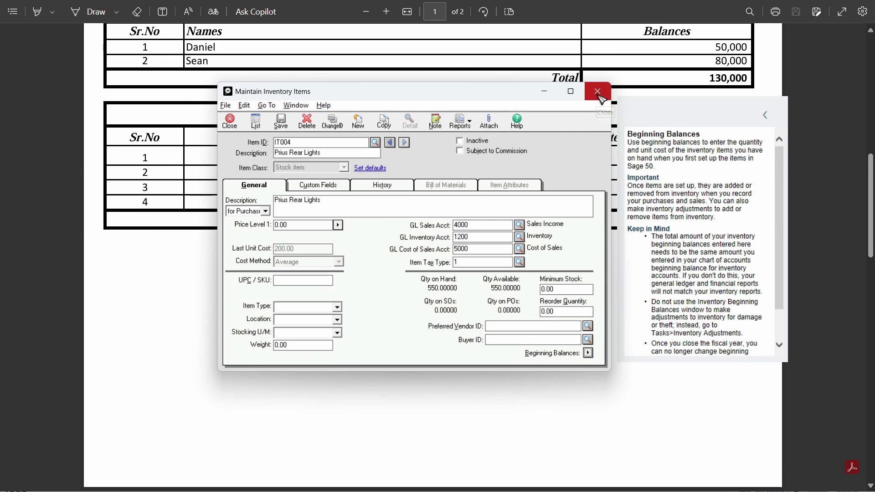
click(599, 95)
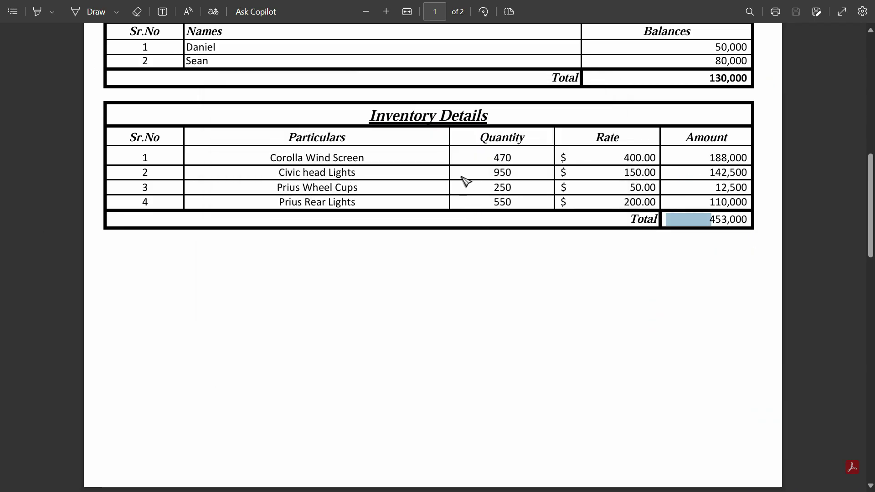
Refresh the Inventory & Services overview in Sage 50 and open the detailed inventory list in a maximized window.
key(alt+Tab)
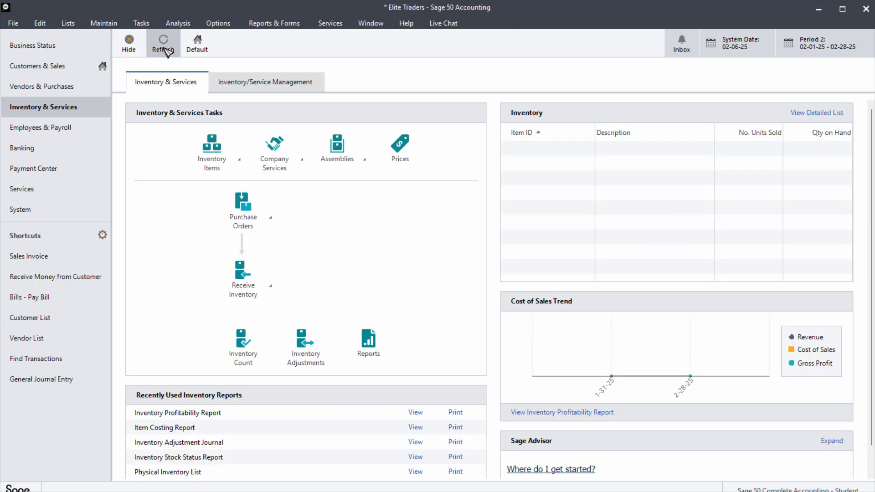
click(166, 55)
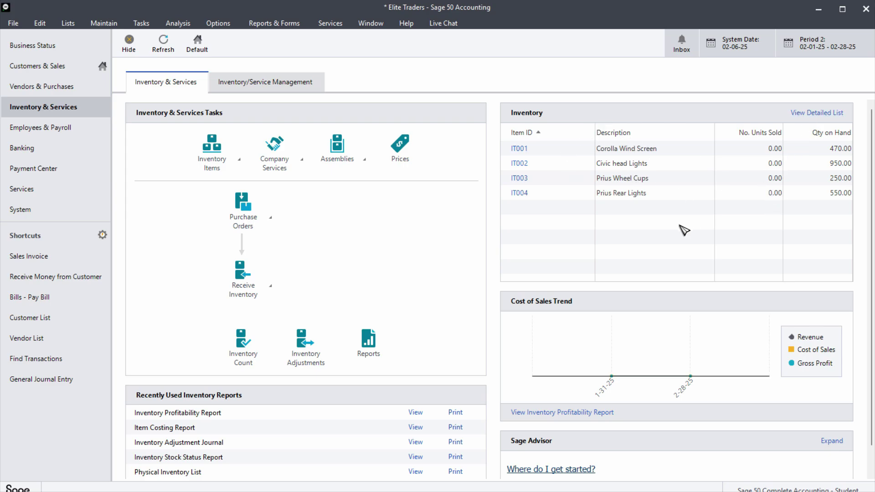
click(809, 112)
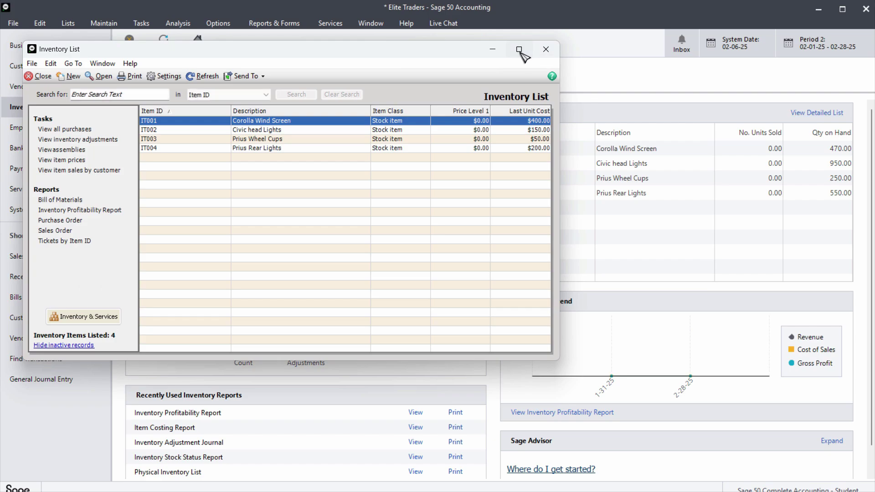
click(520, 50)
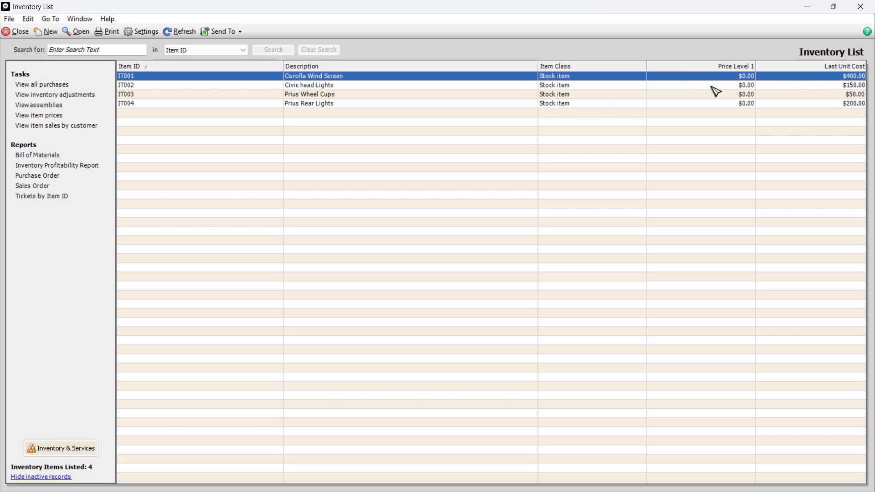
right_click(689, 73)
click(841, 53)
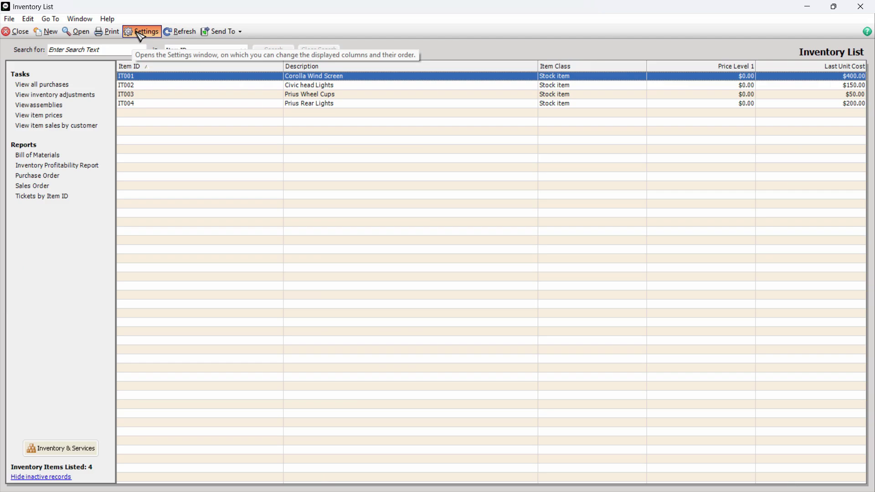
Add the Qty on Hand column to the inventory list directly after Item Class and remove the Price Level 1 column.
click(141, 31)
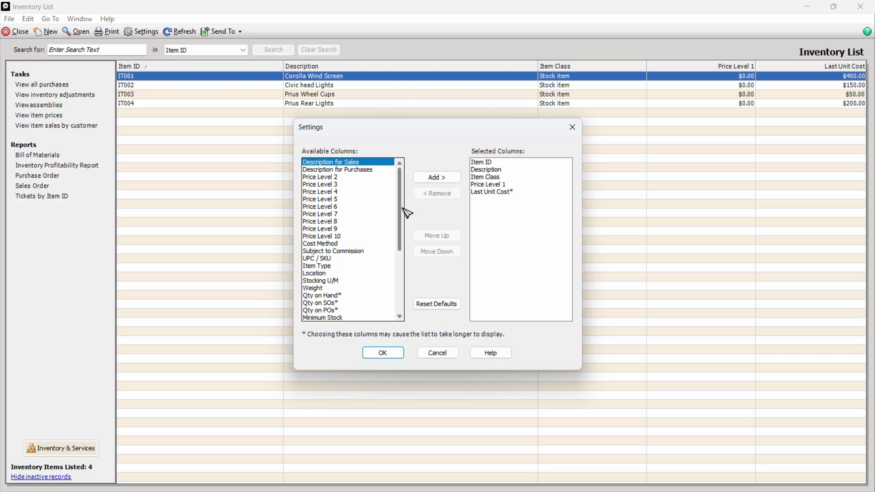
click(321, 297)
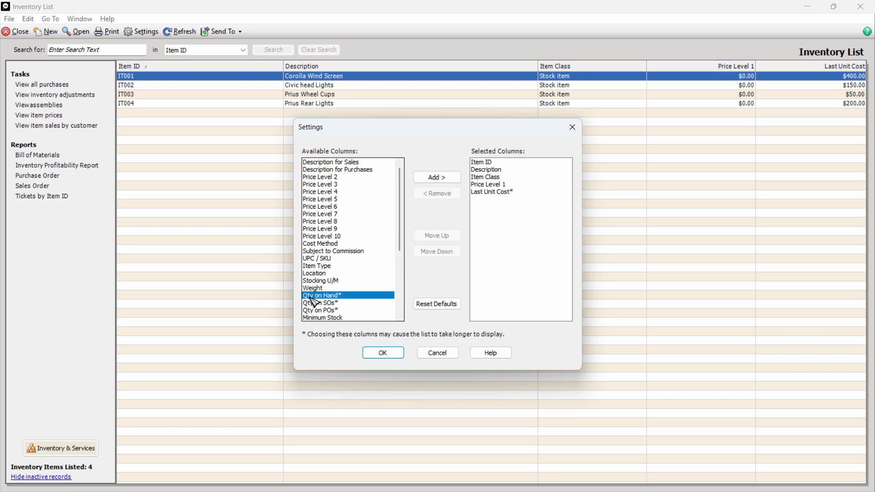
click(449, 178)
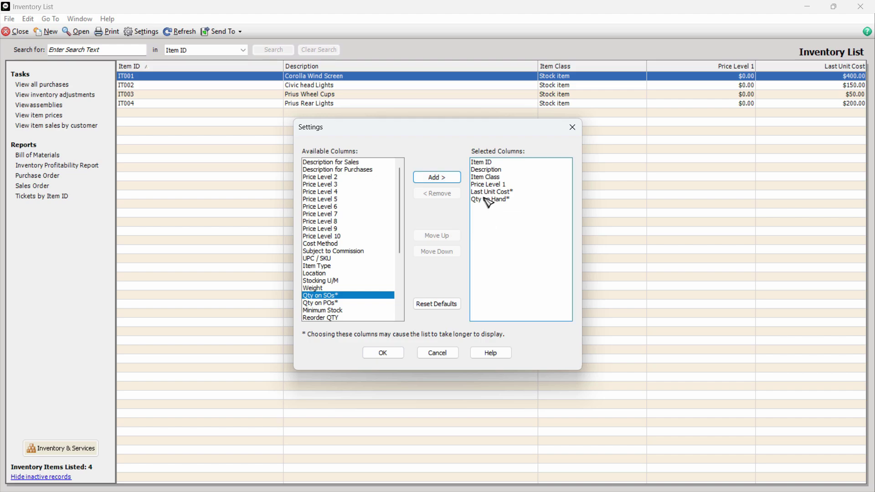
click(489, 201)
click(443, 238)
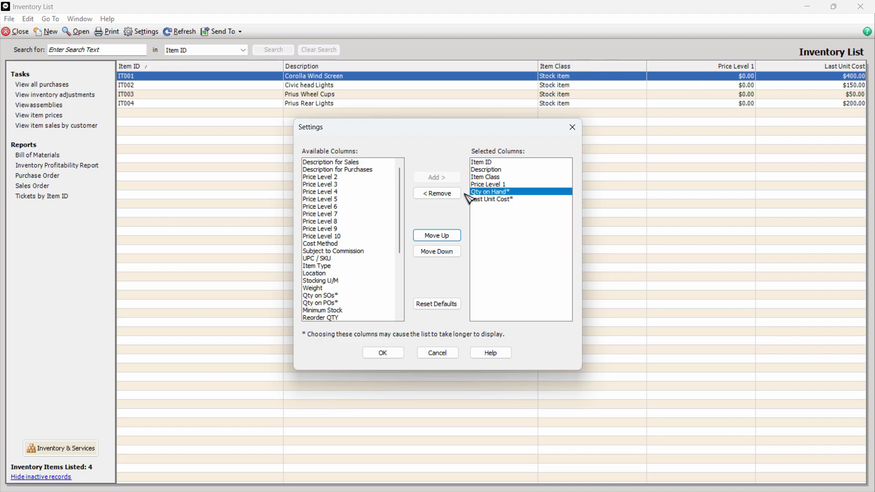
click(443, 234)
click(497, 192)
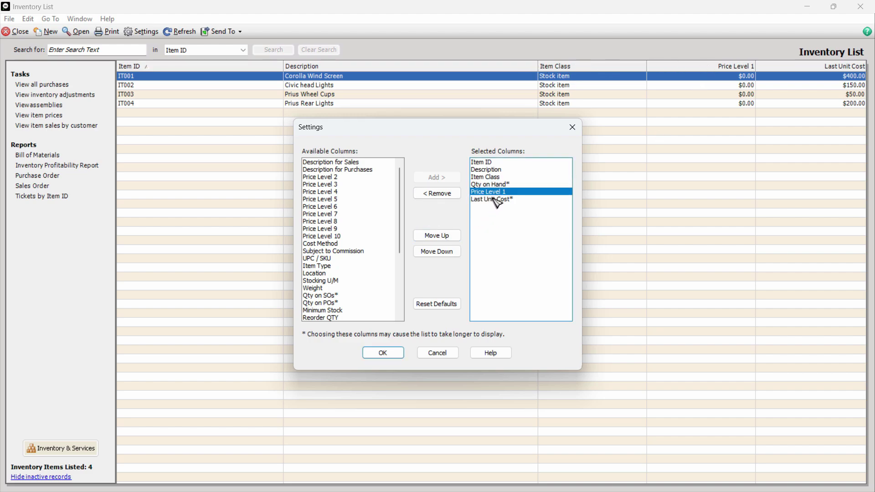
click(440, 195)
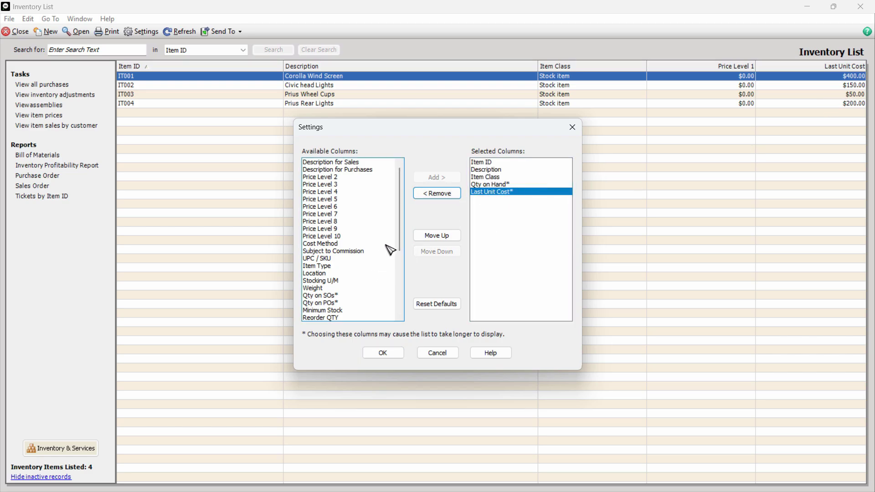
Add the Costs ($) column to the inventory list, apply the column settings and return to the list.
scroll(389, 248, down, 5)
click(323, 295)
click(322, 289)
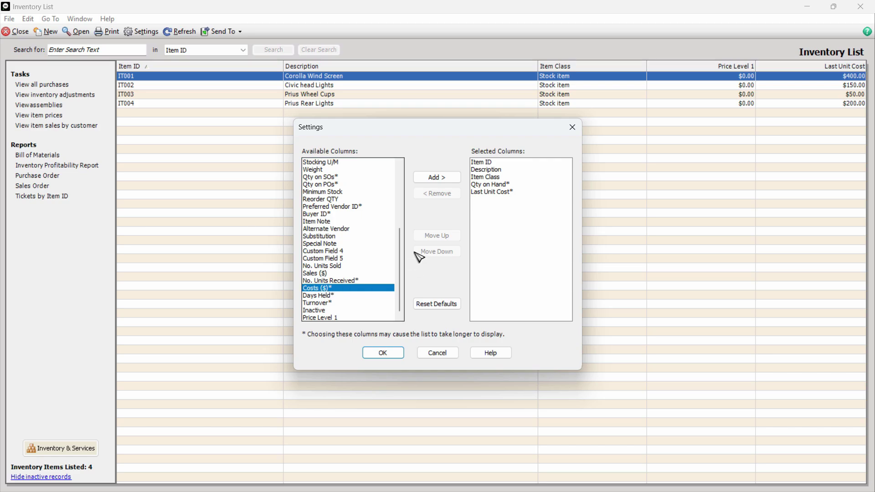
click(442, 187)
key(Return)
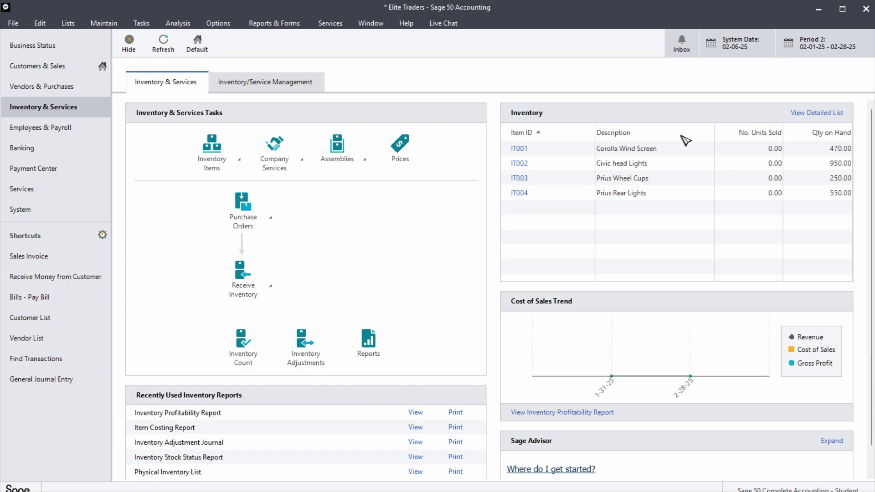
key(alt+Tab)
key(alt+Tab)
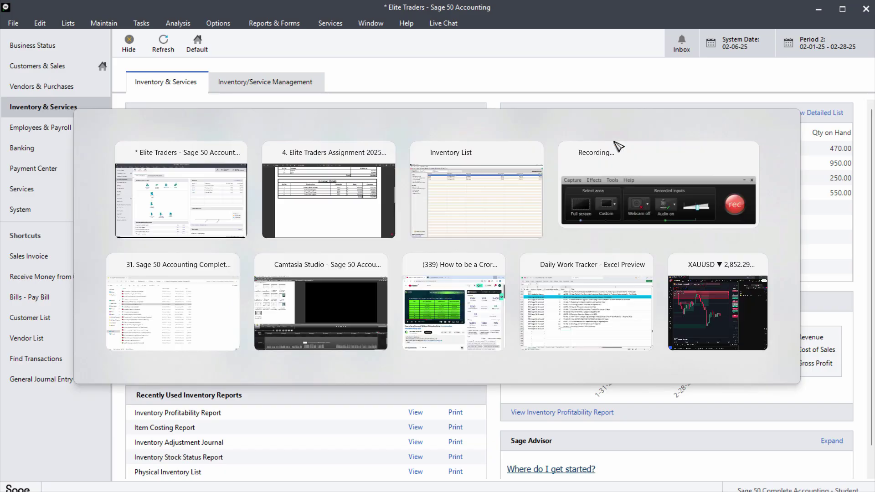
Remove the Costs ($) column from the inventory list's selected columns, apply the settings and close the list.
click(145, 32)
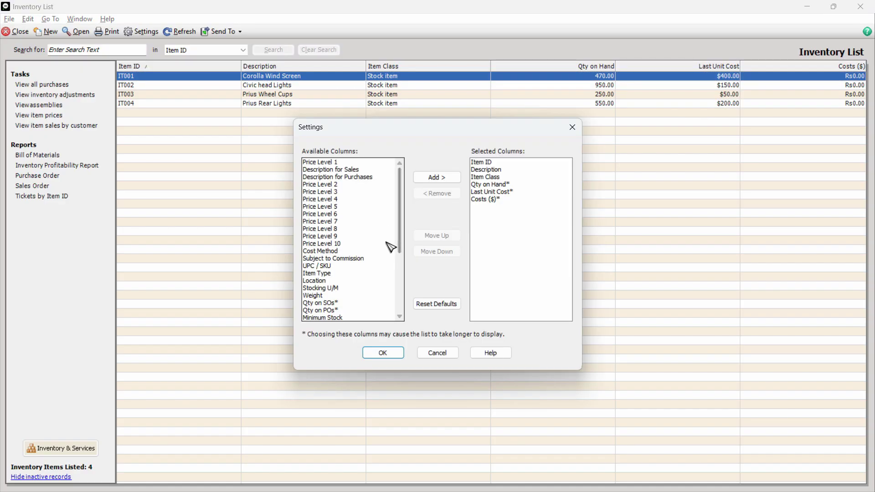
drag(401, 226, 401, 259)
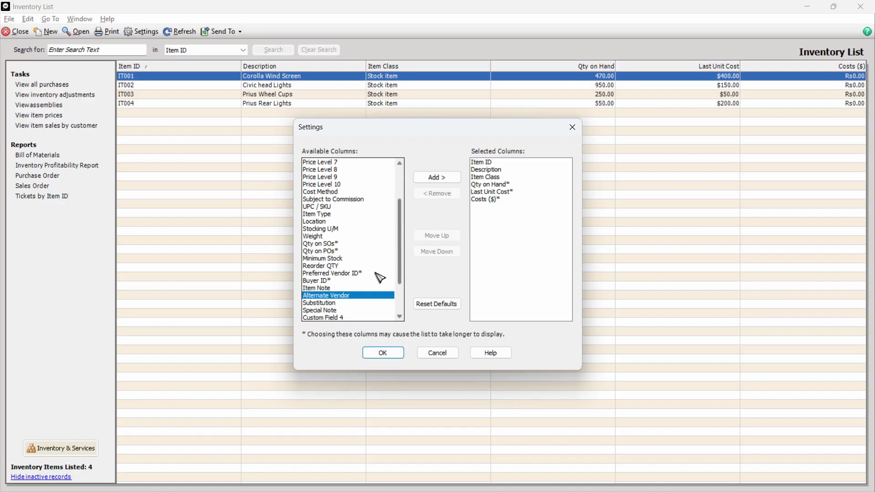
click(327, 266)
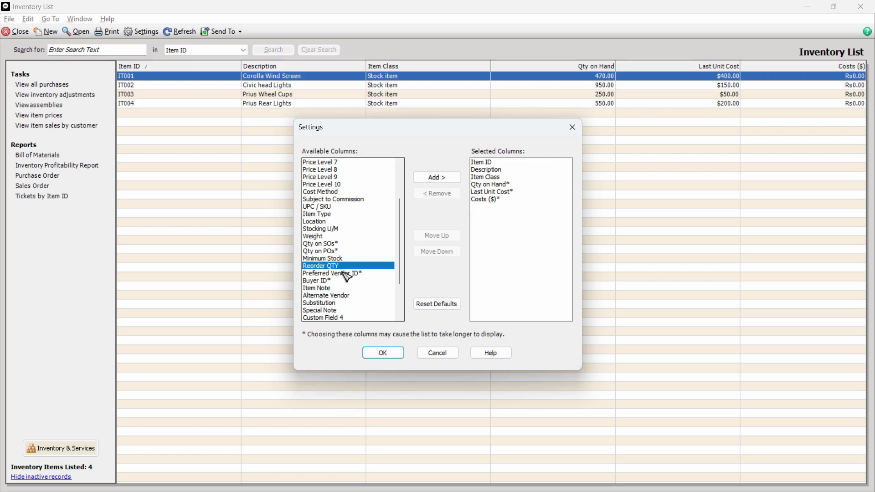
scroll(401, 262, down, 2)
click(330, 178)
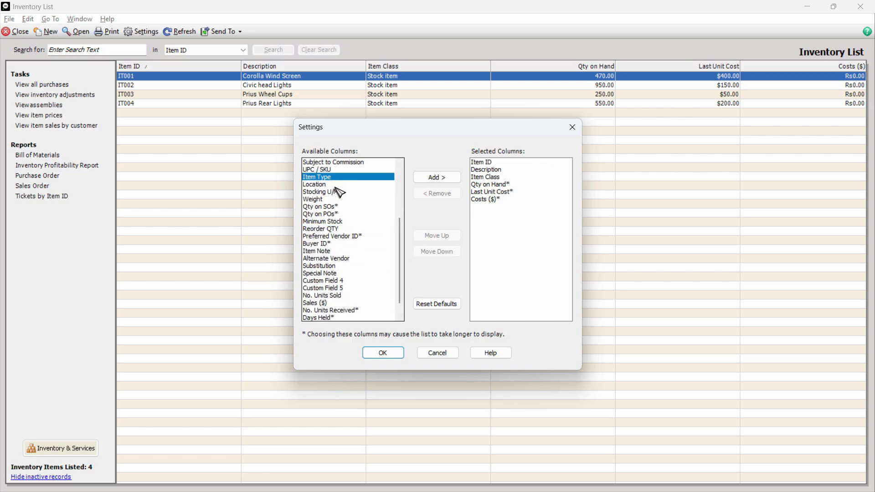
drag(403, 257, 389, 206)
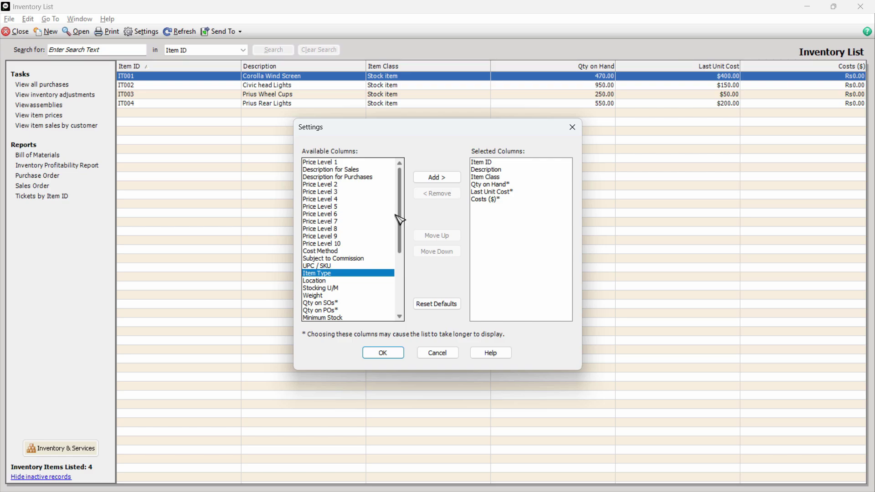
click(496, 202)
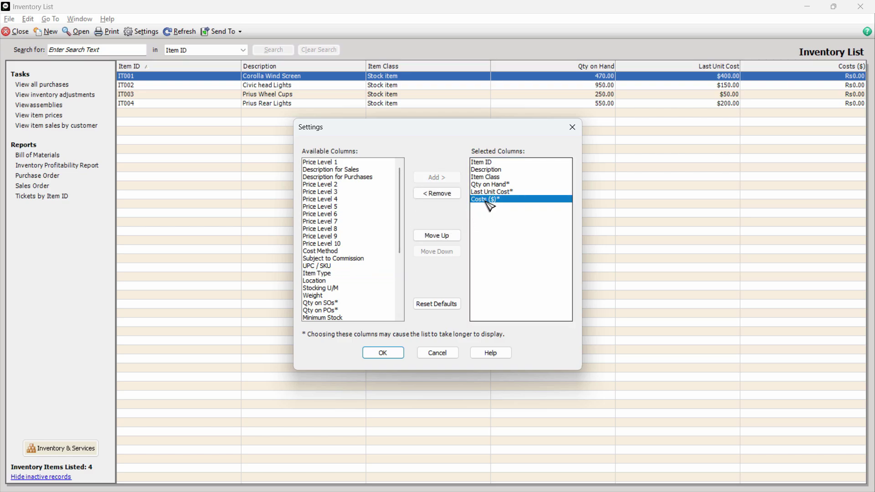
click(438, 194)
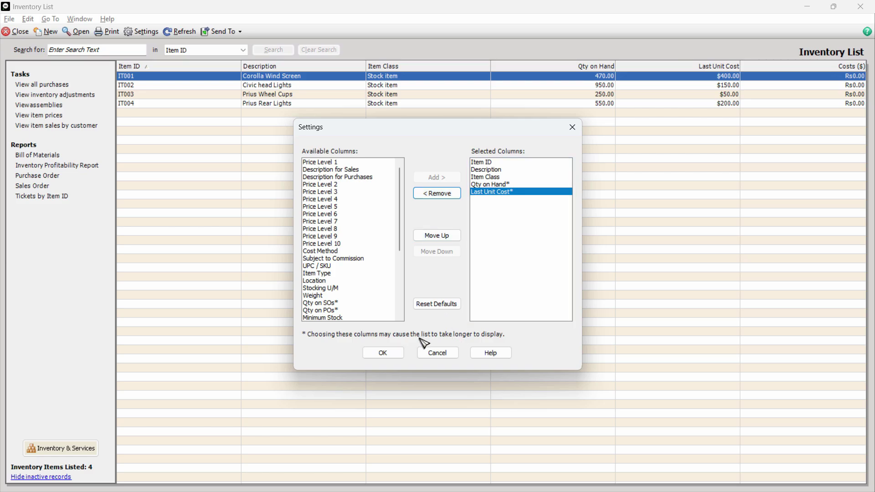
click(382, 354)
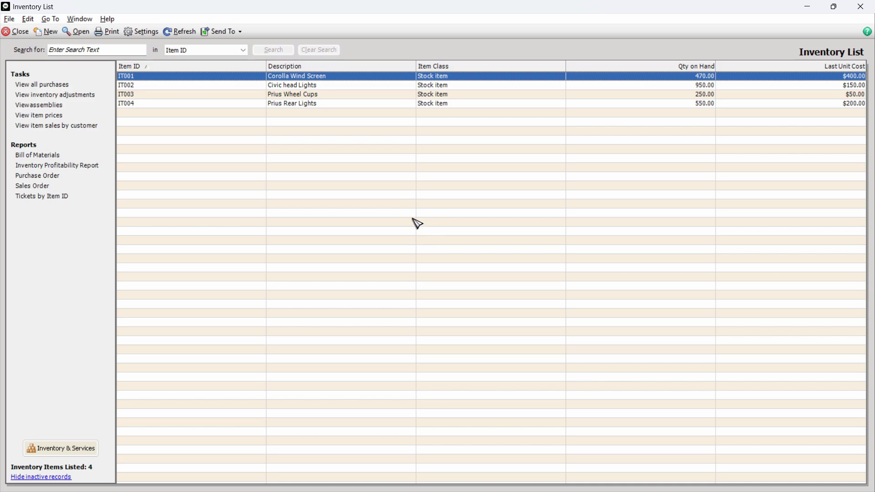
key(Escape)
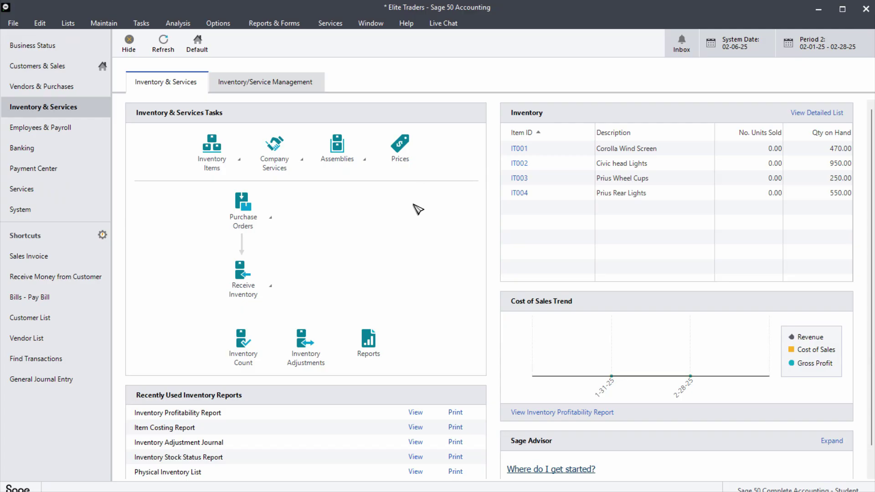